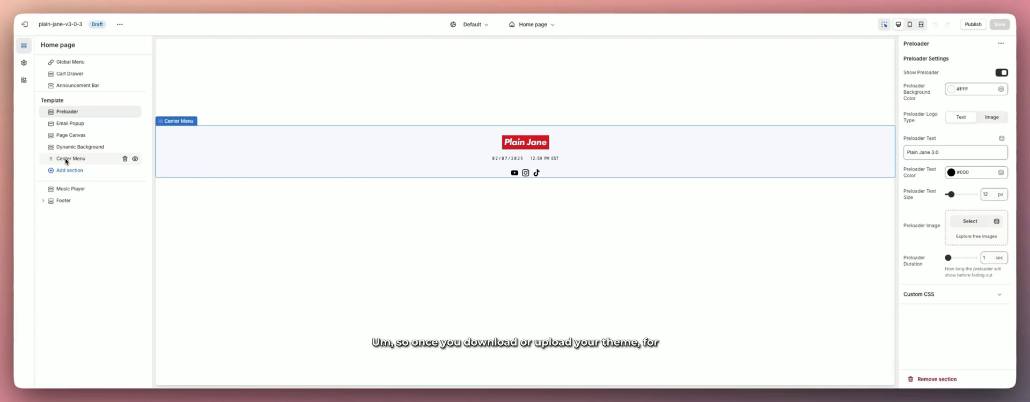
Start creating a new menu from the Center Menu section's menu setting and name it "Test Menu".
click(71, 160)
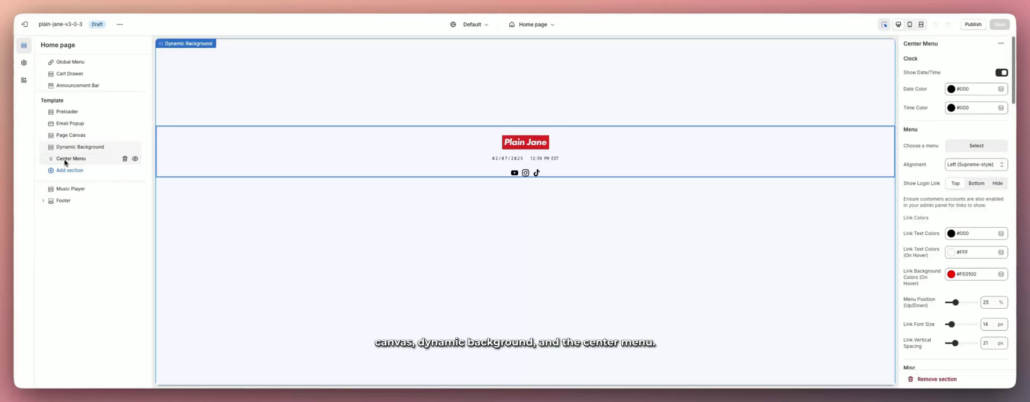
drag(82, 163, 138, 178)
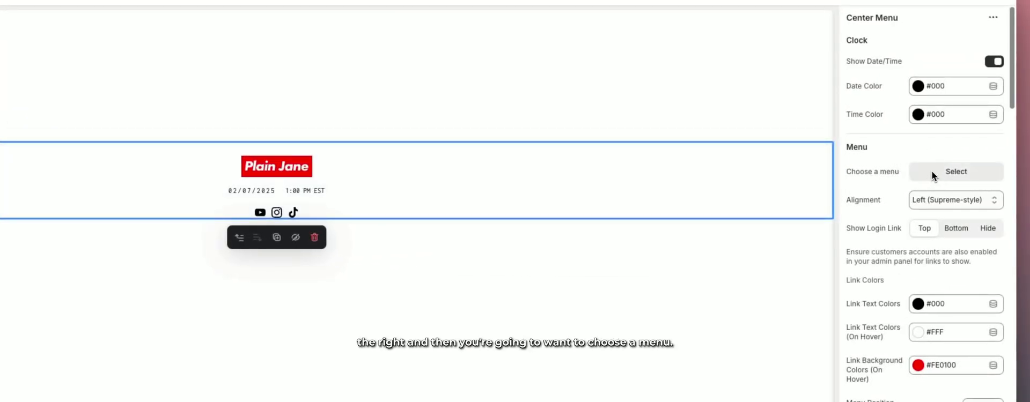
click(928, 171)
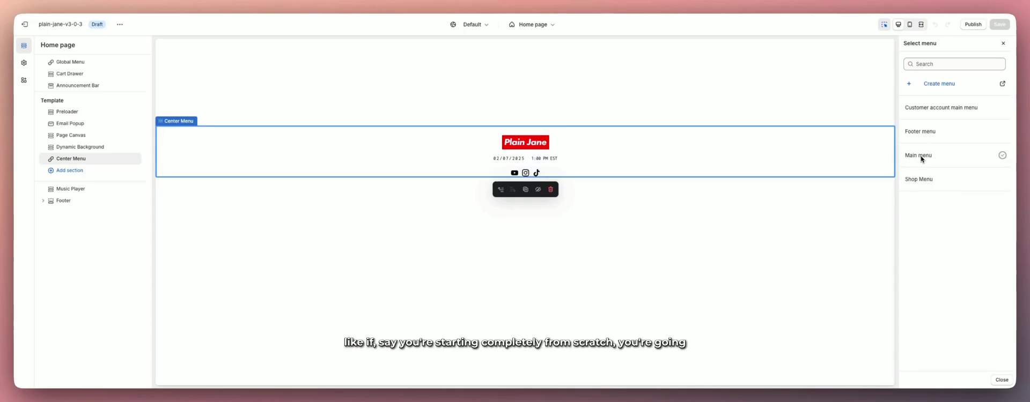
click(916, 86)
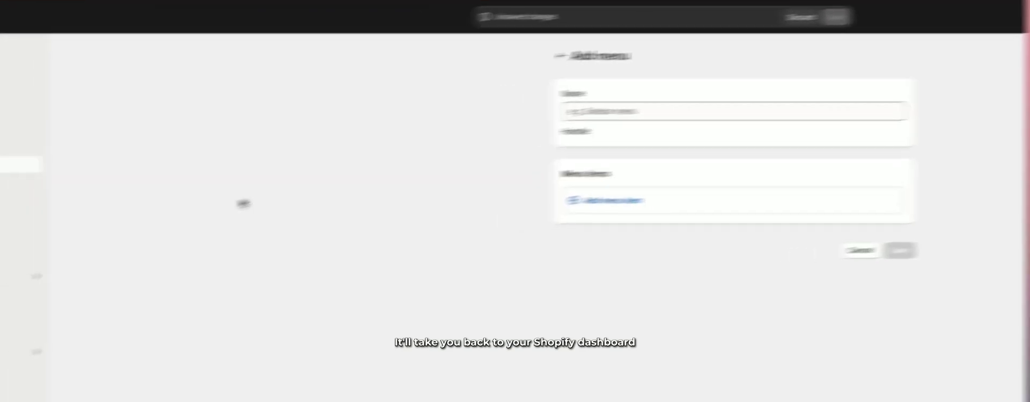
click(590, 113)
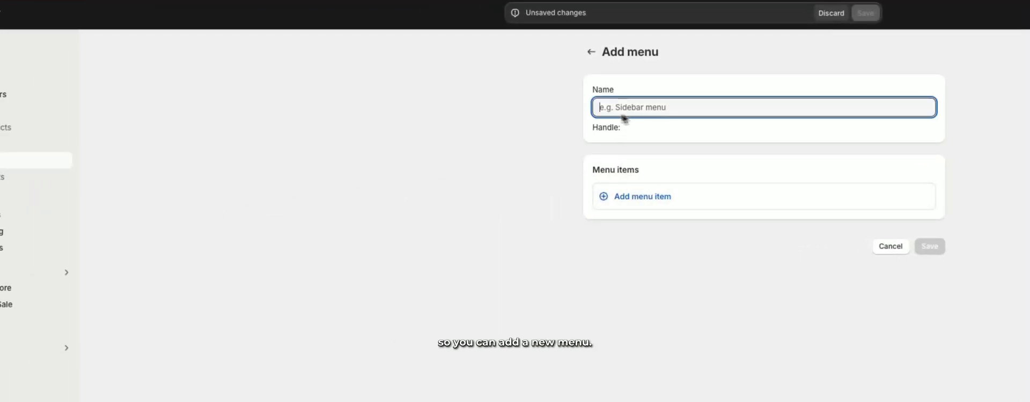
text(Test Menu)
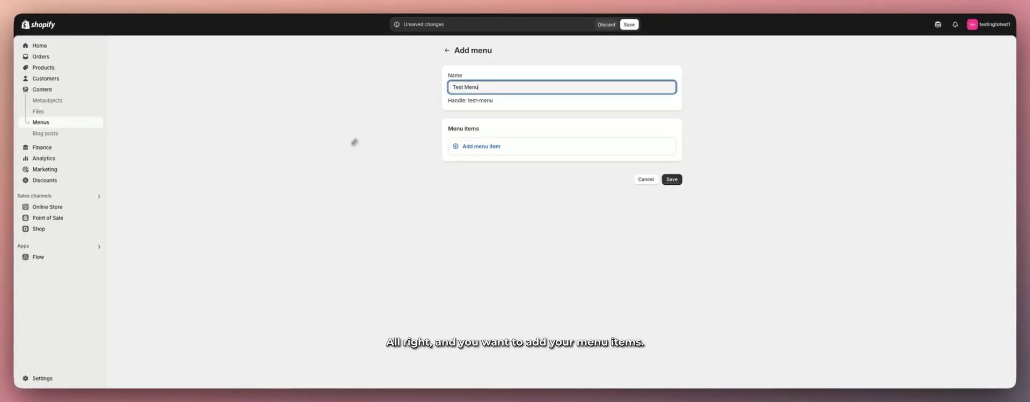
Add a menu item labelled "Mens" that links to the Home page collection.
click(487, 150)
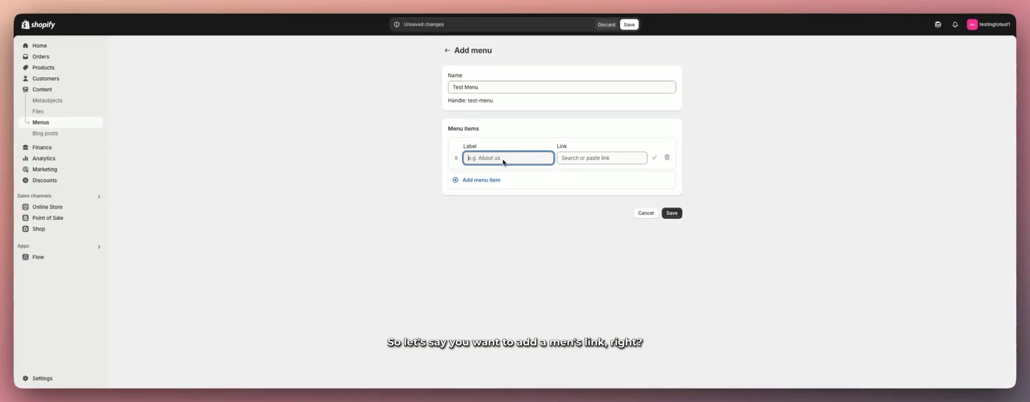
text(Mens)
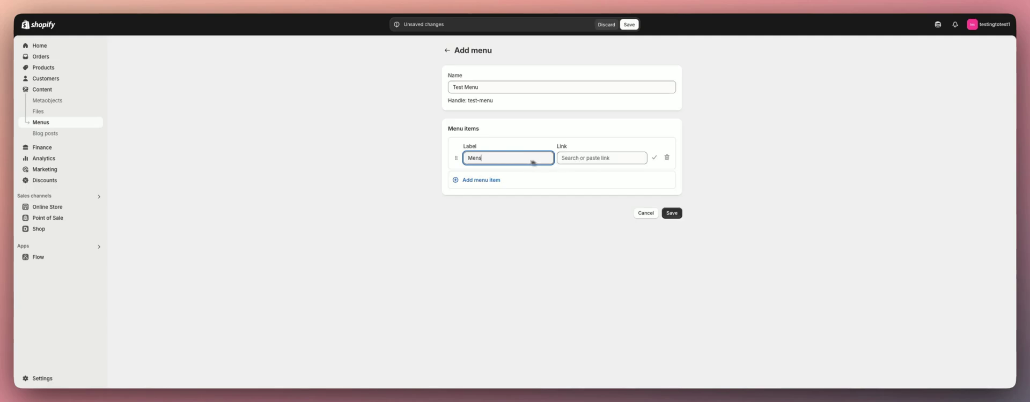
click(581, 158)
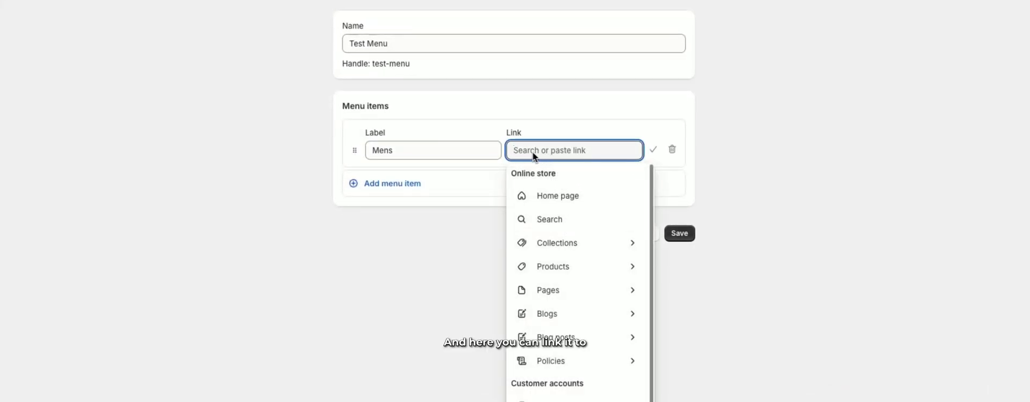
scroll(572, 333, down, 1)
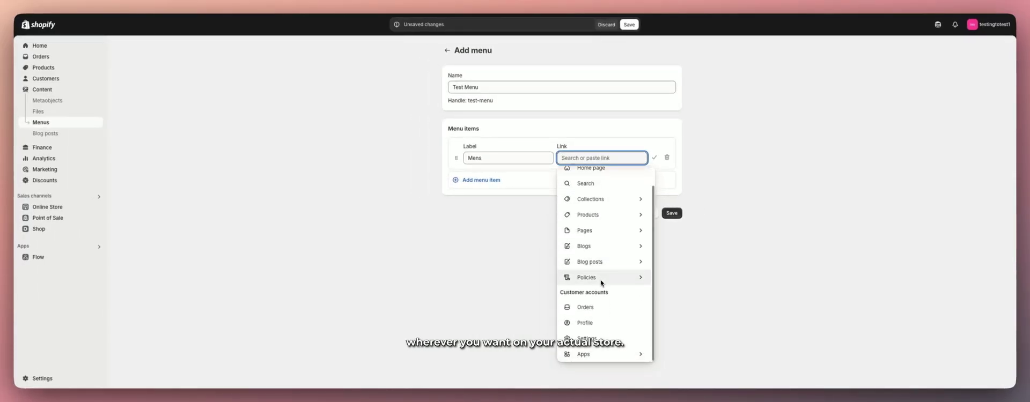
scroll(601, 279, up, 1)
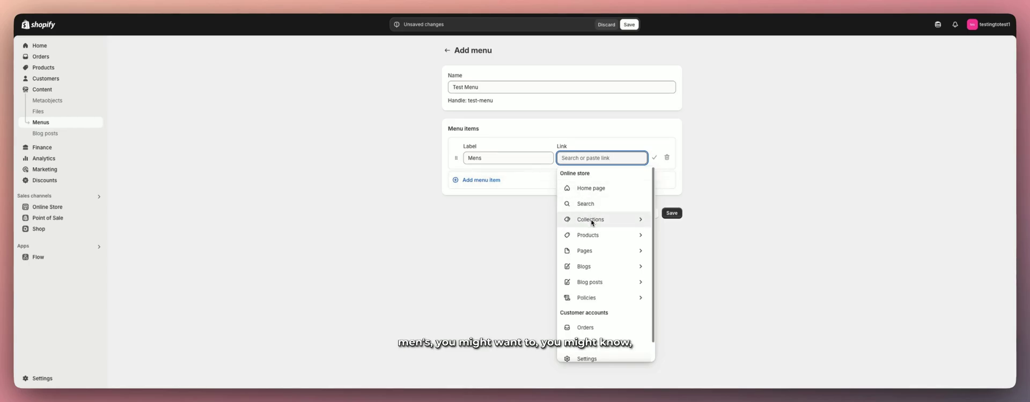
click(591, 219)
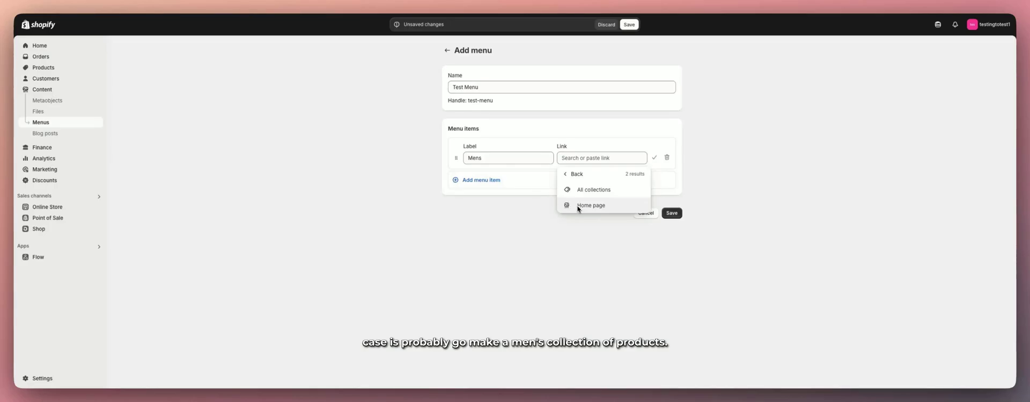
click(577, 208)
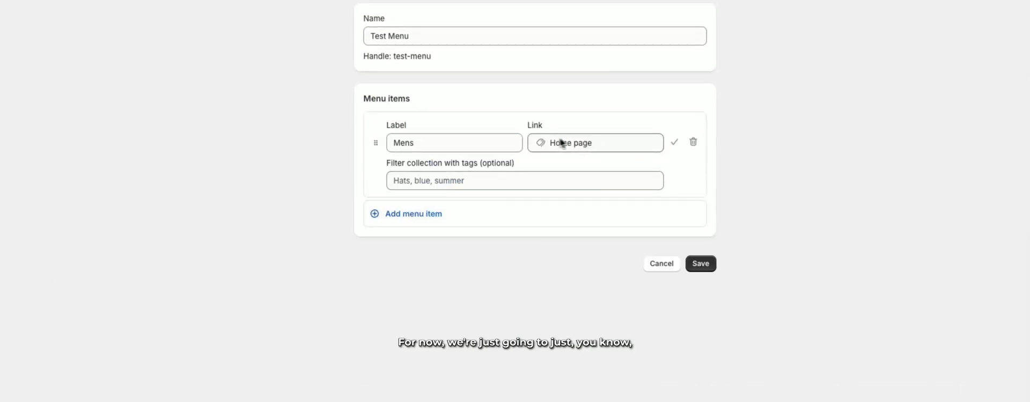
click(674, 143)
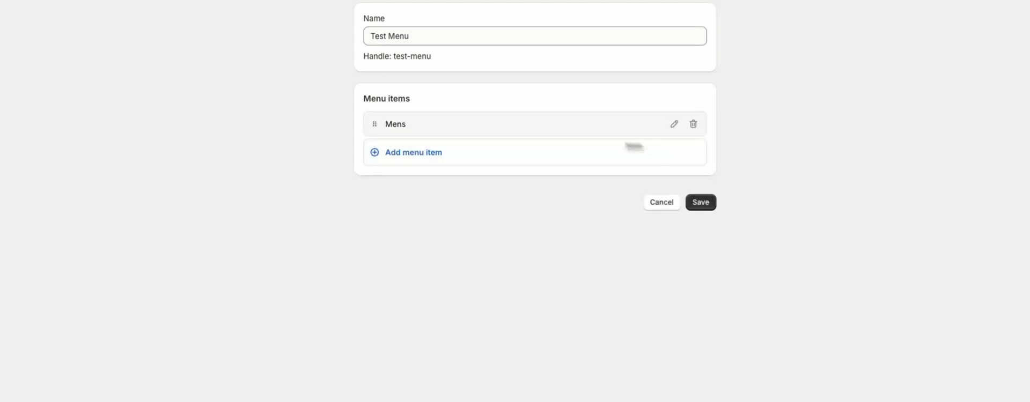
Add a second menu item labelled "Womens" that links to the Home page collection.
click(413, 152)
text(Womens)
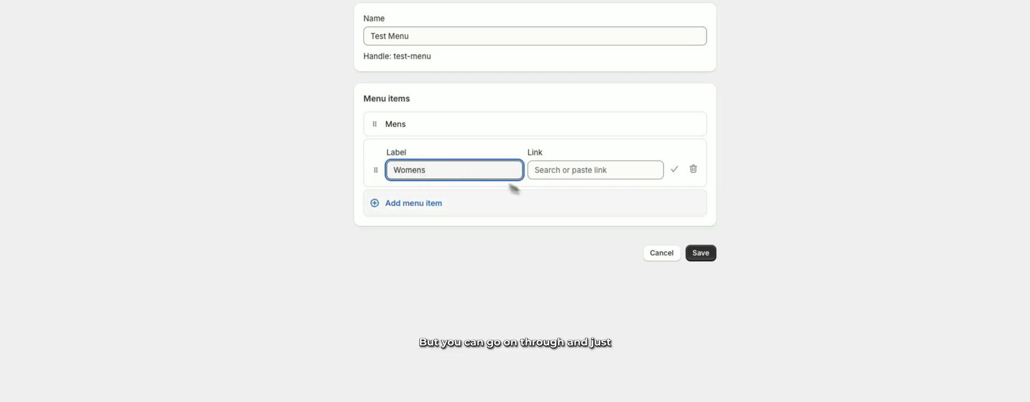
click(564, 170)
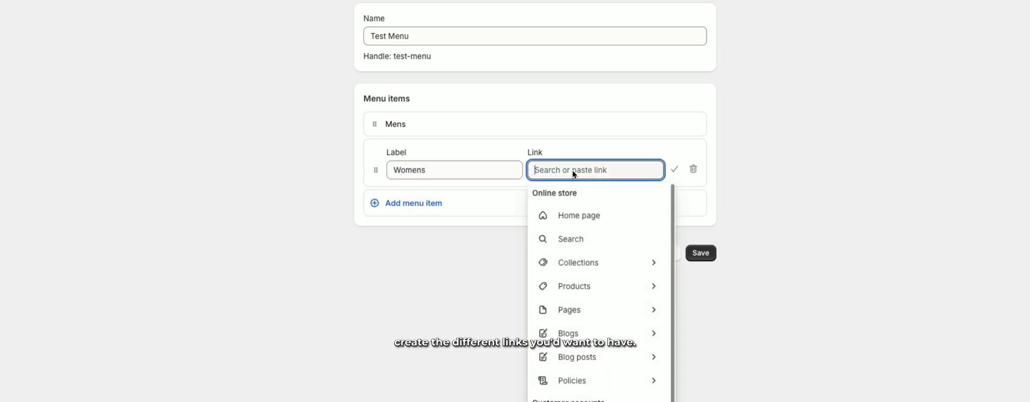
click(643, 268)
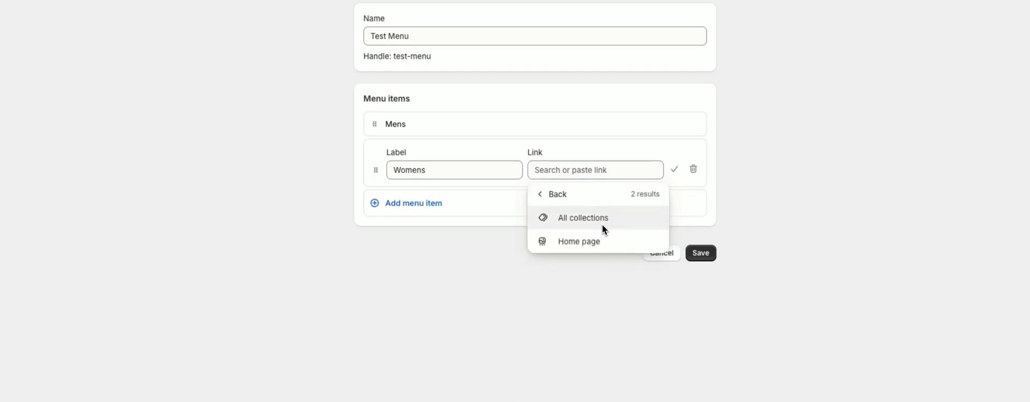
click(597, 242)
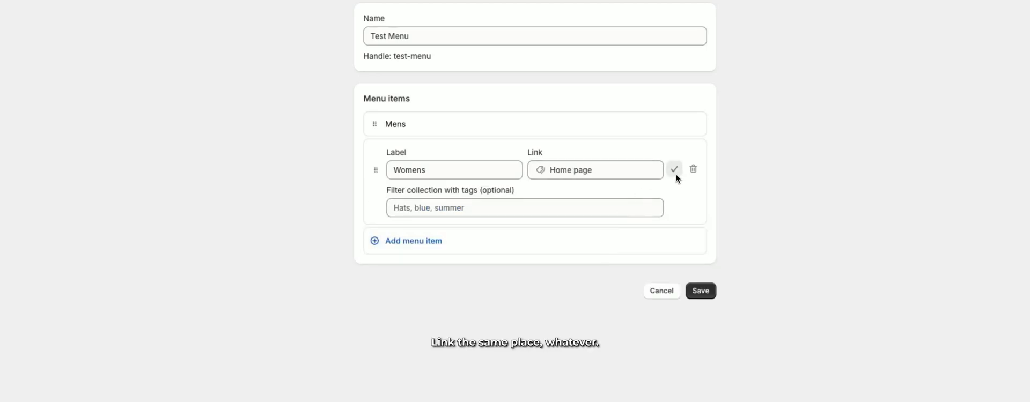
click(675, 171)
Add a third menu item labelled "Lookbook" that links to the store's Home page.
click(411, 180)
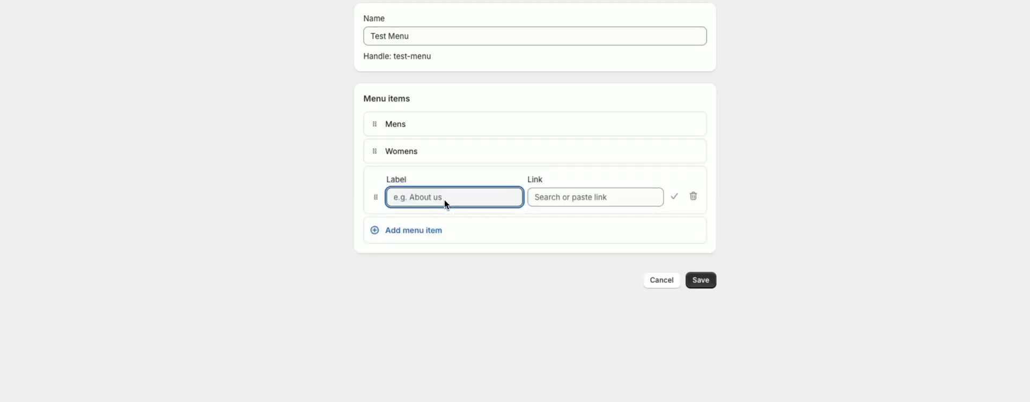
text(Lo)
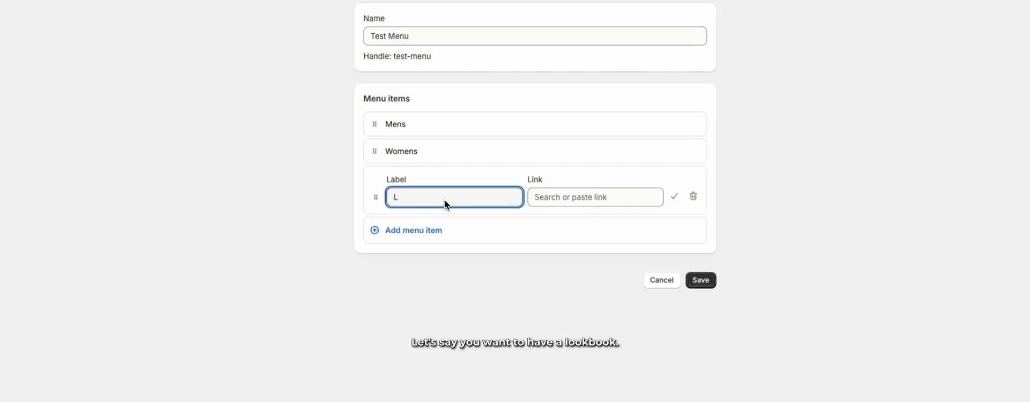
text(okboo)
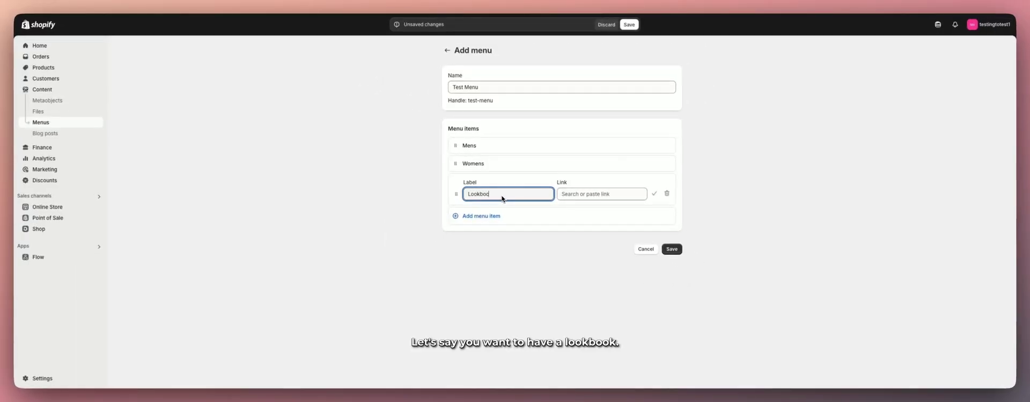
text(k)
click(580, 194)
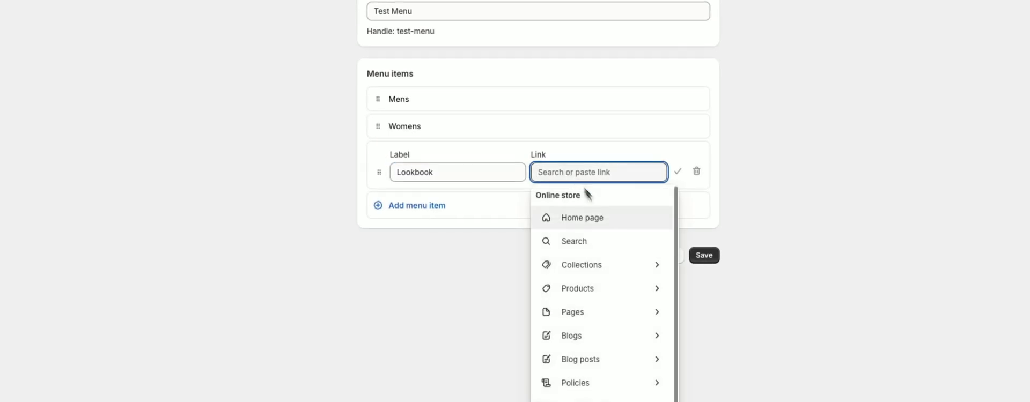
click(619, 287)
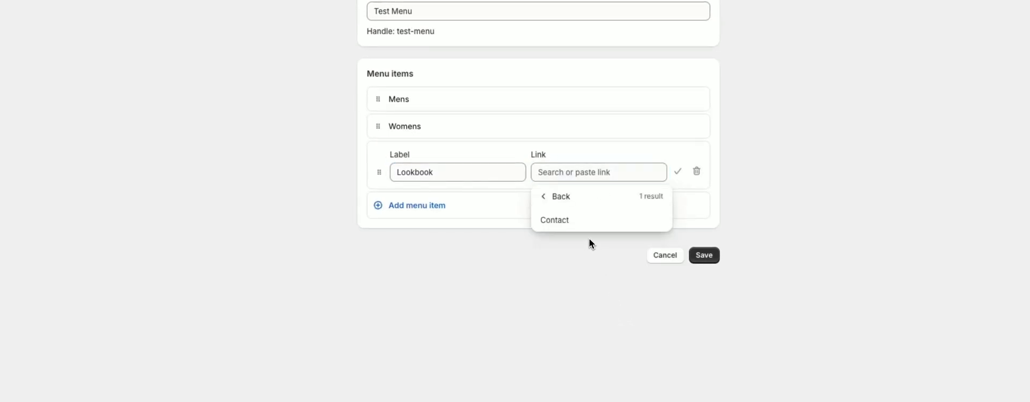
click(543, 196)
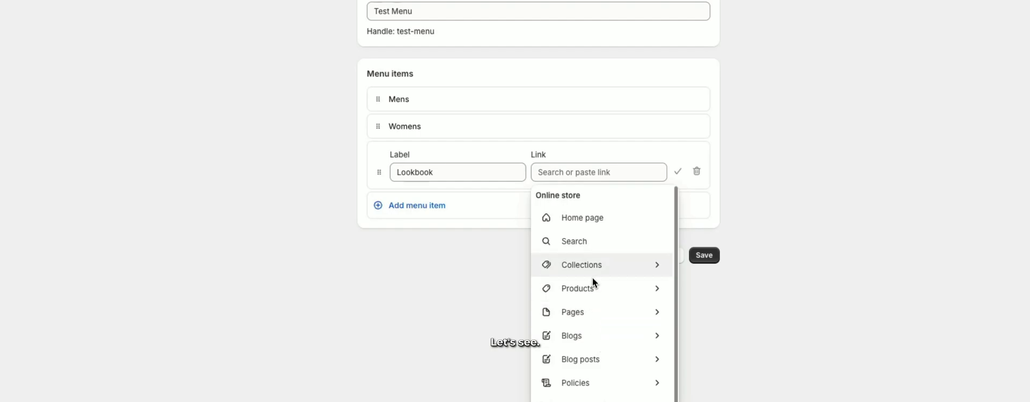
click(606, 218)
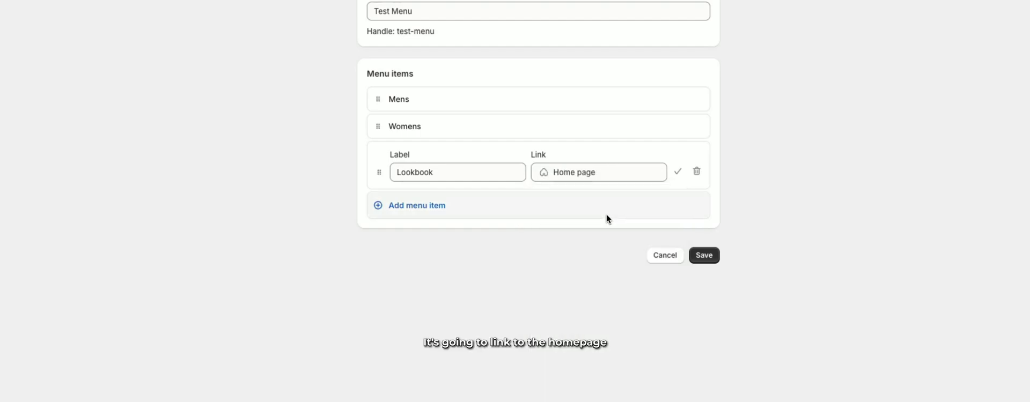
click(678, 171)
Add a fourth menu item labelled "Contact" that links to the Contact page, and save the menu.
click(403, 185)
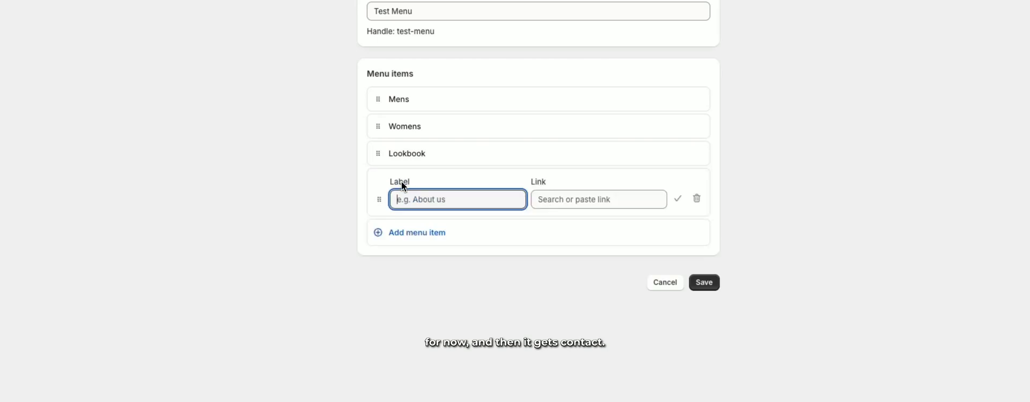
text(Contact)
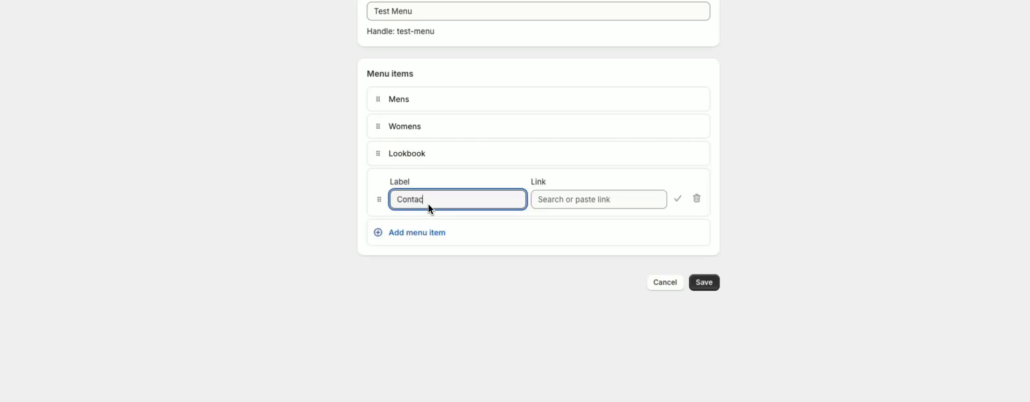
click(554, 211)
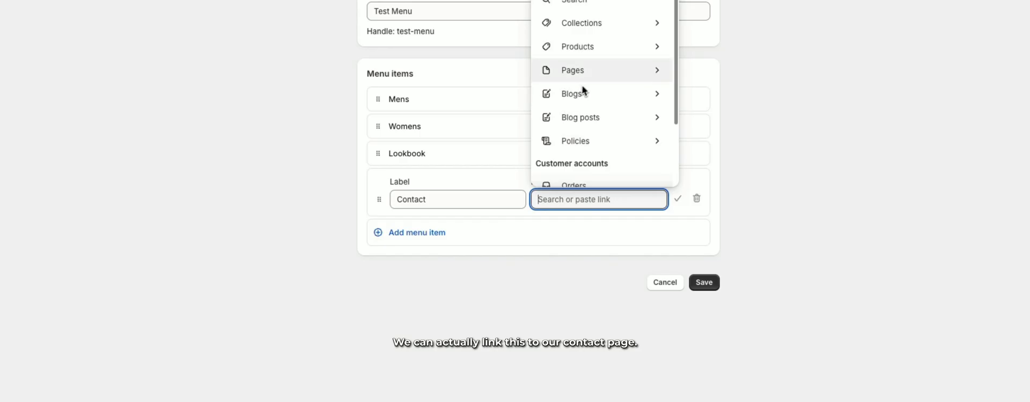
click(574, 70)
click(523, 278)
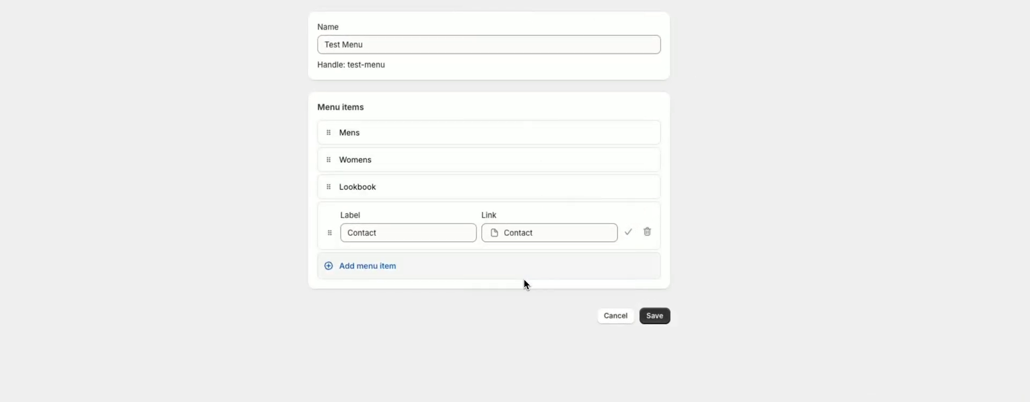
click(629, 231)
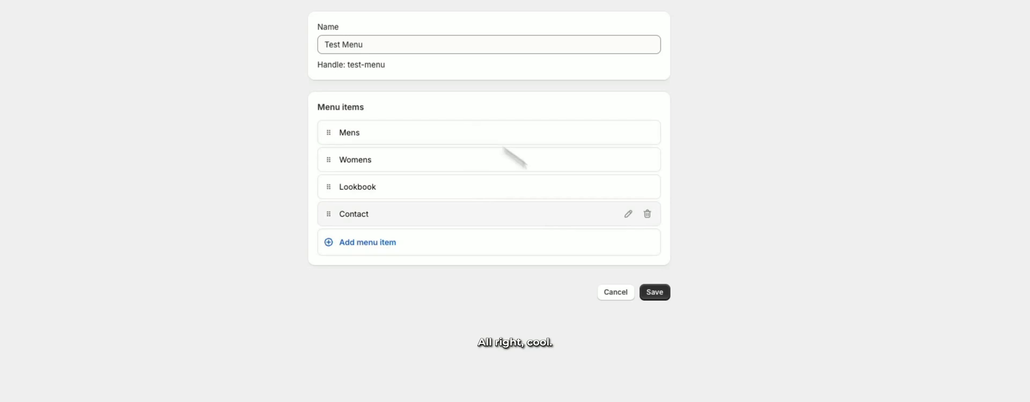
click(658, 296)
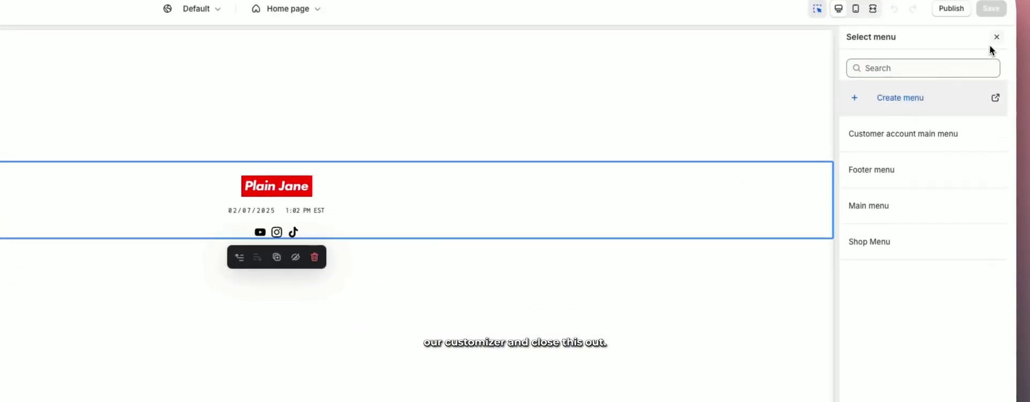
Check the Center Menu section's available menus in the theme customizer and reload the page to refresh them.
click(1014, 33)
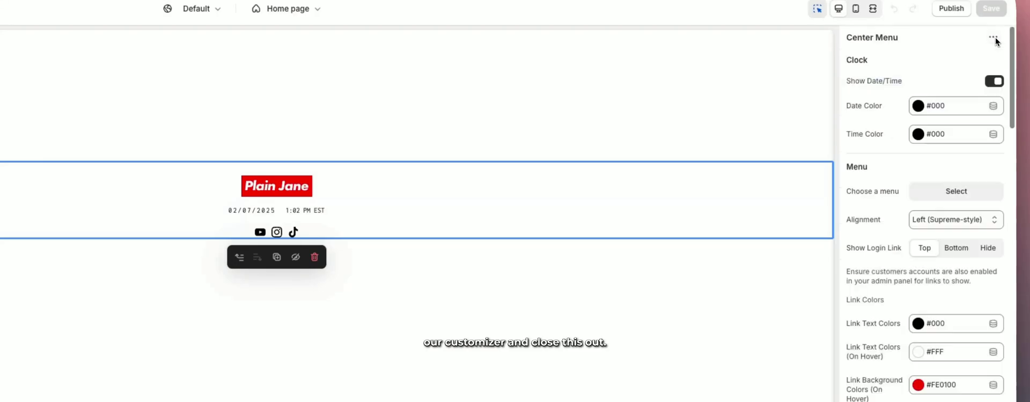
click(934, 192)
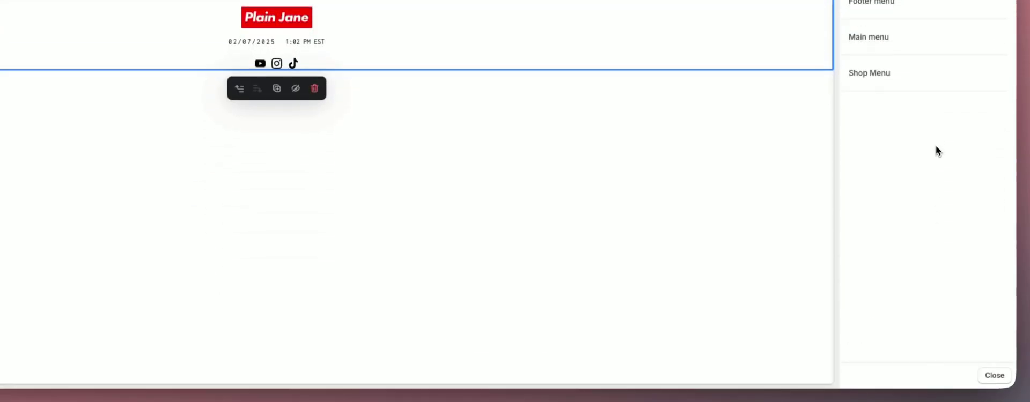
click(994, 376)
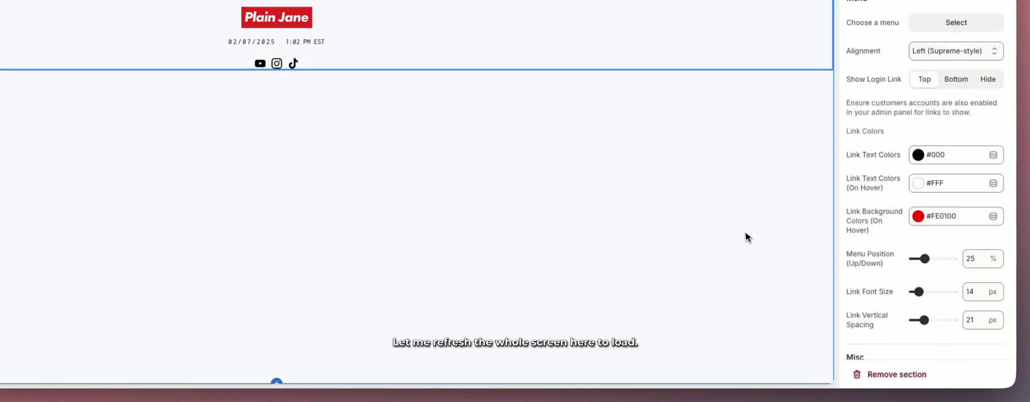
key(super+r)
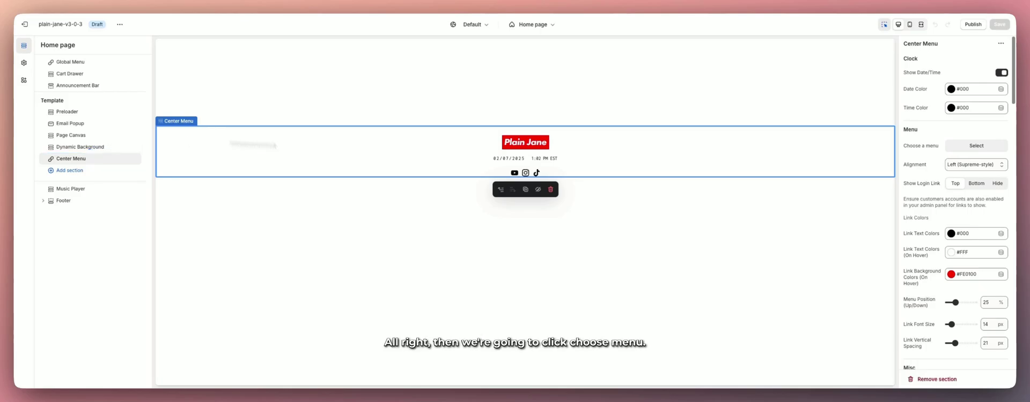
Assign Test Menu as the menu shown in the Center Menu section.
click(969, 149)
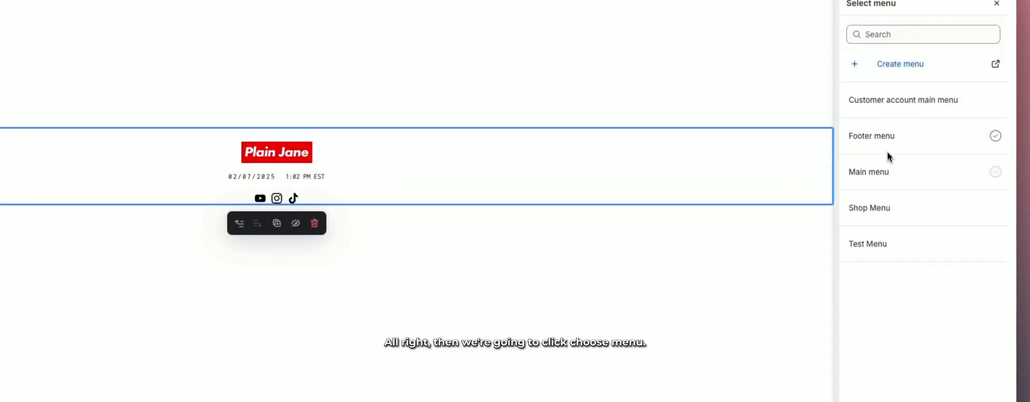
click(890, 242)
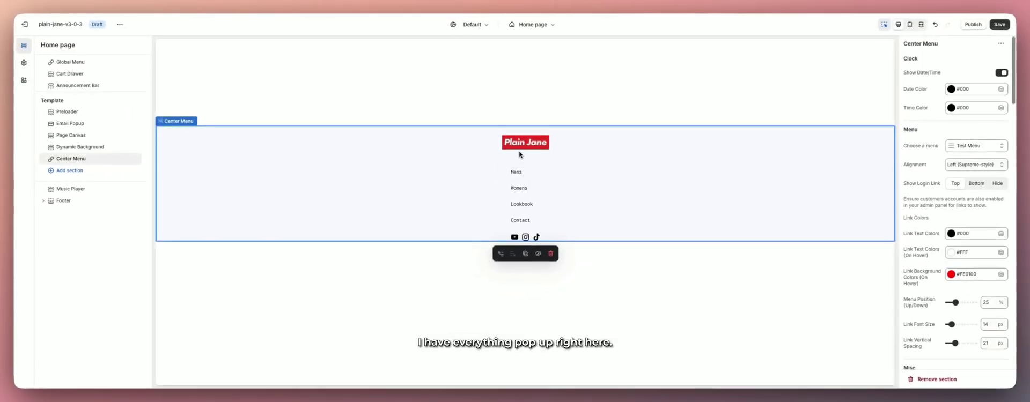
Review the Center Menu section's link colour, sizing, social media icon and social media URL settings.
scroll(940, 210, down, 1)
scroll(939, 211, down, 5)
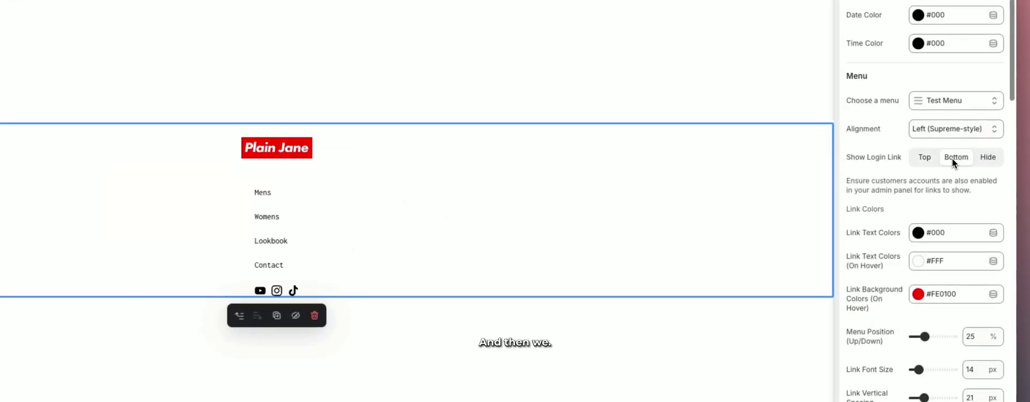
scroll(888, 215, down, 4)
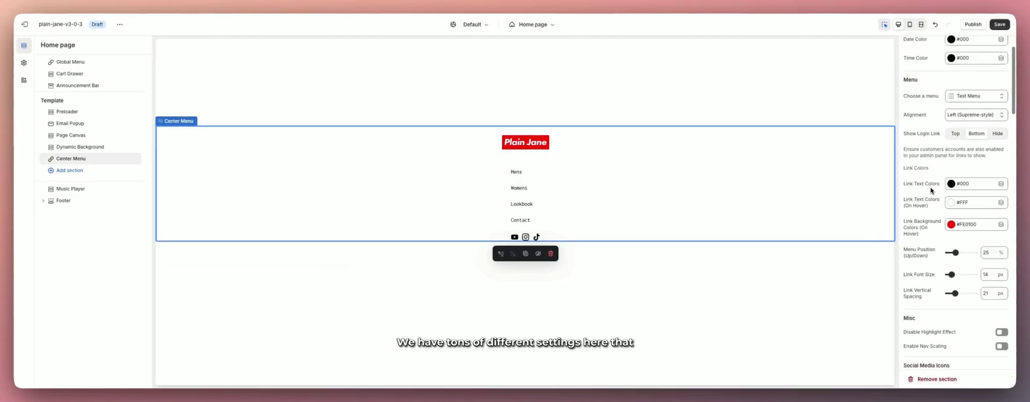
scroll(931, 190, down, 5)
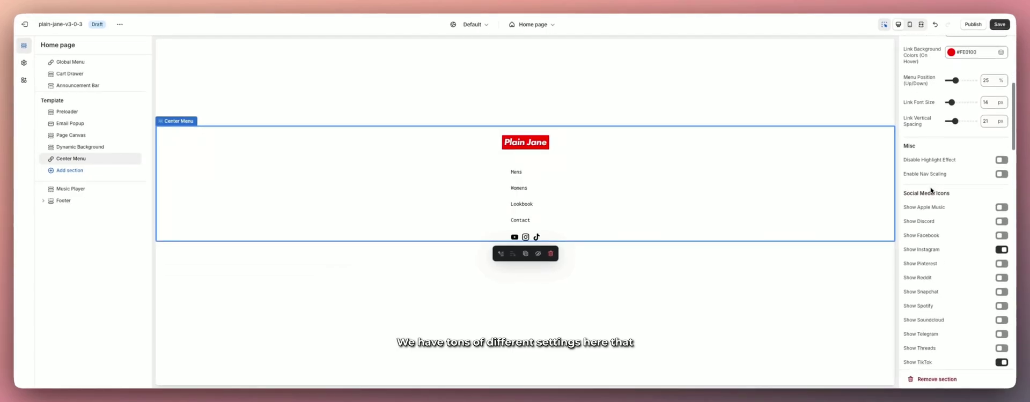
scroll(930, 191, down, 3)
scroll(931, 191, up, 3)
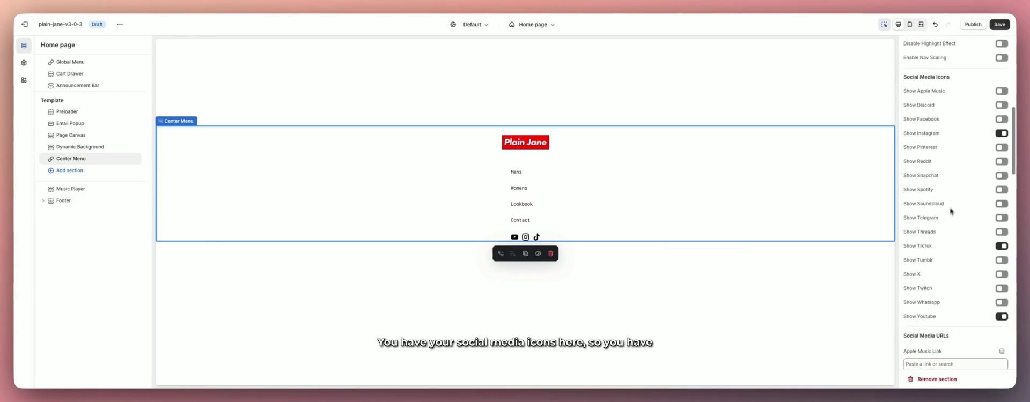
scroll(949, 213, down, 5)
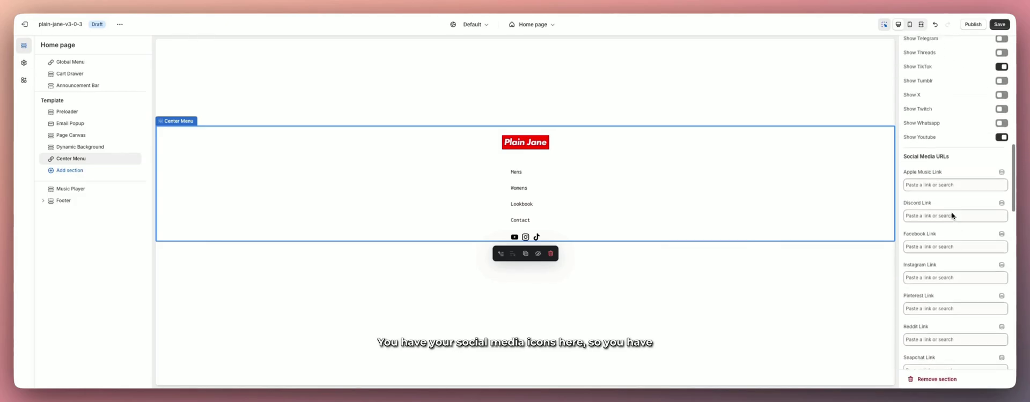
scroll(952, 216, up, 2)
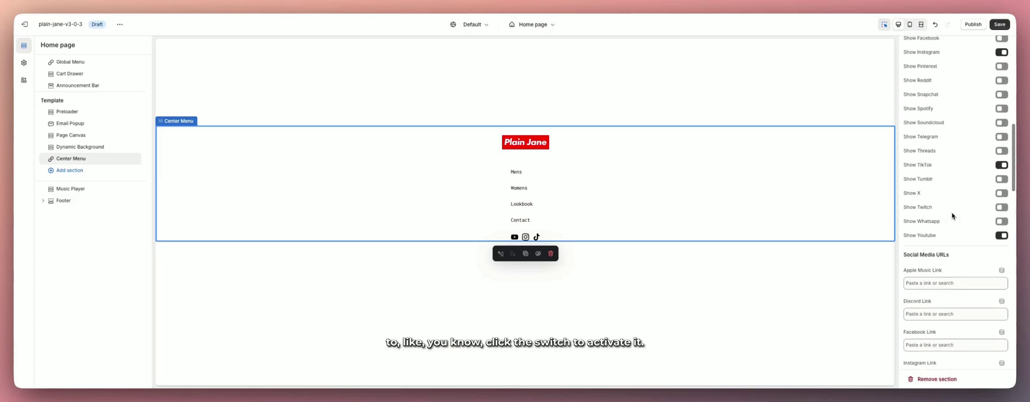
Turn on the Tumblr icon for the Center Menu section and open its Tumblr link field.
click(1000, 179)
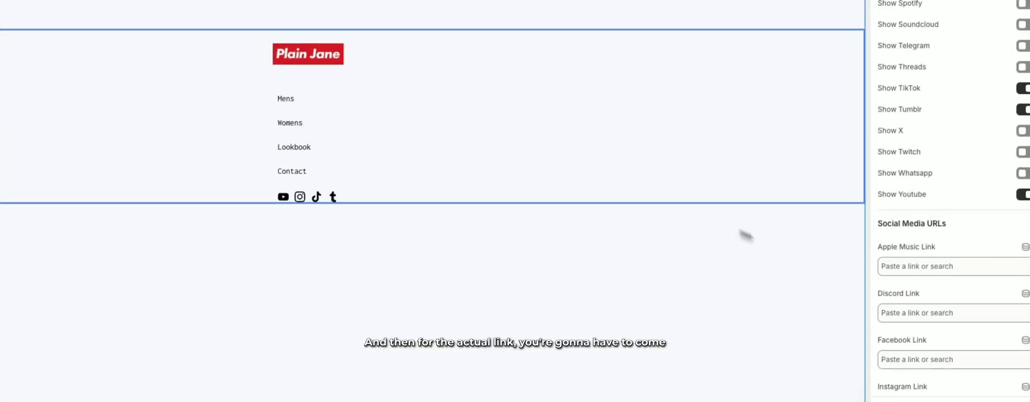
scroll(898, 293, down, 8)
scroll(867, 286, down, 3)
click(867, 280)
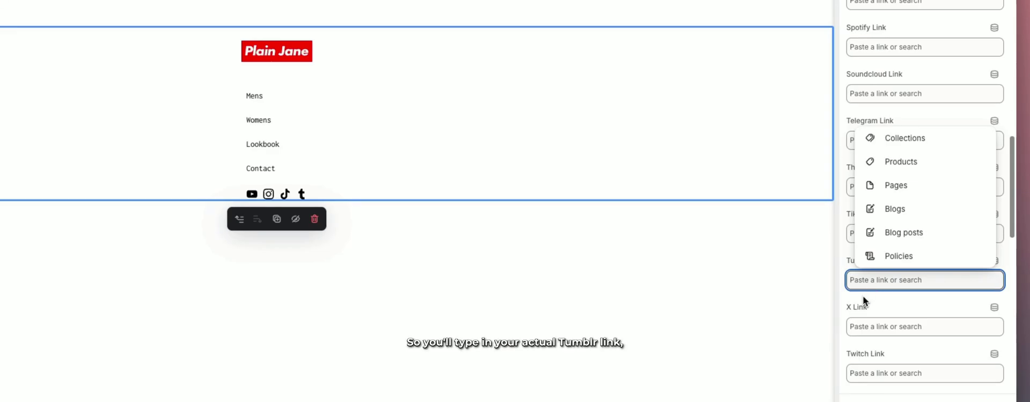
click(863, 300)
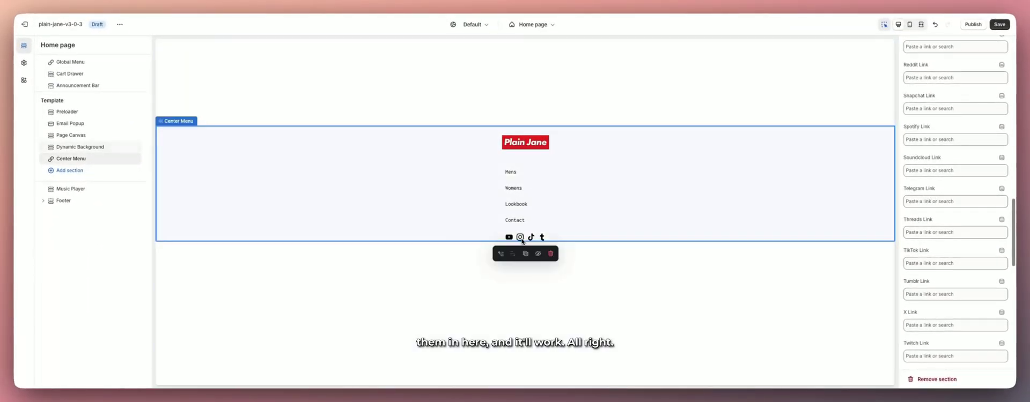
Save the theme changes and remove the Center Menu section from the home page template.
scroll(937, 253, up, 15)
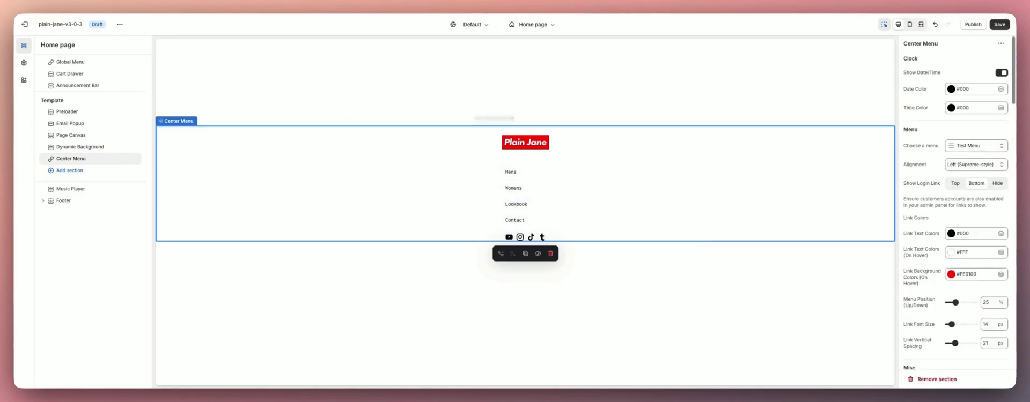
key(ctrl+s)
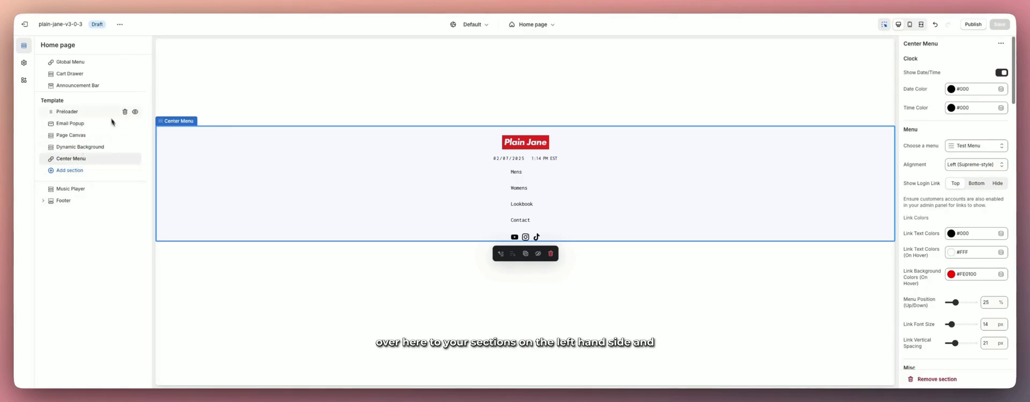
drag(92, 130, 106, 162)
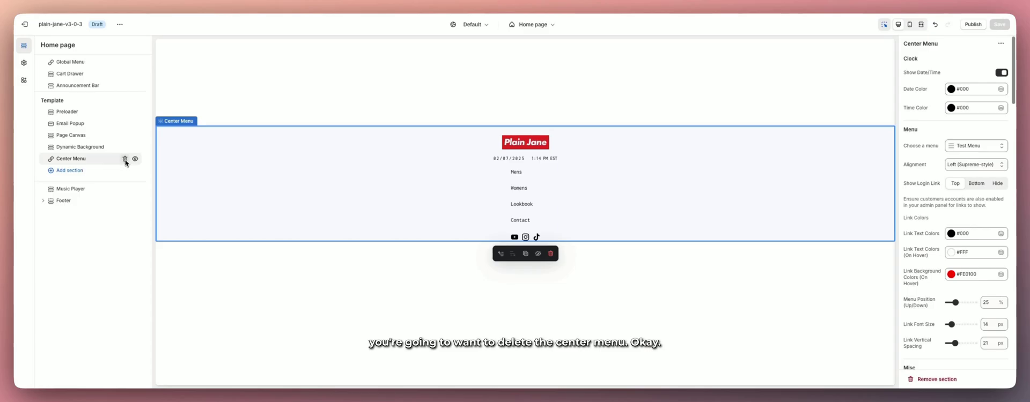
key(Delete)
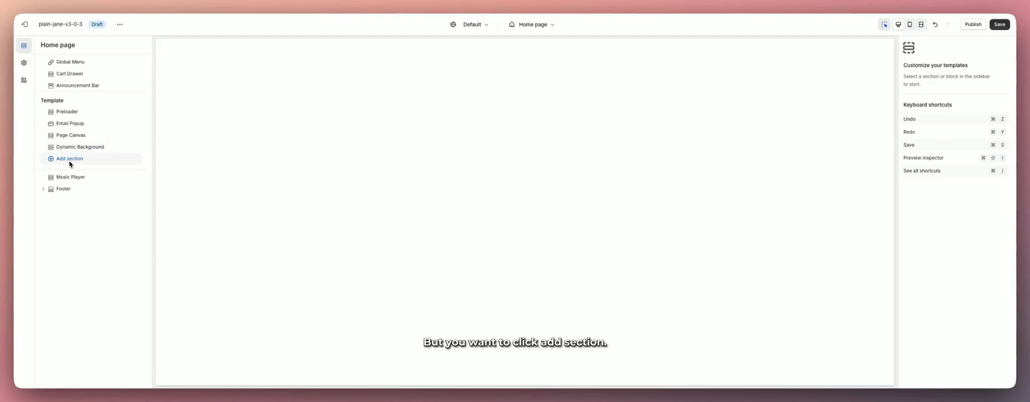
Add a Side Aligned Menu section to the home page template below Dynamic Background.
click(70, 161)
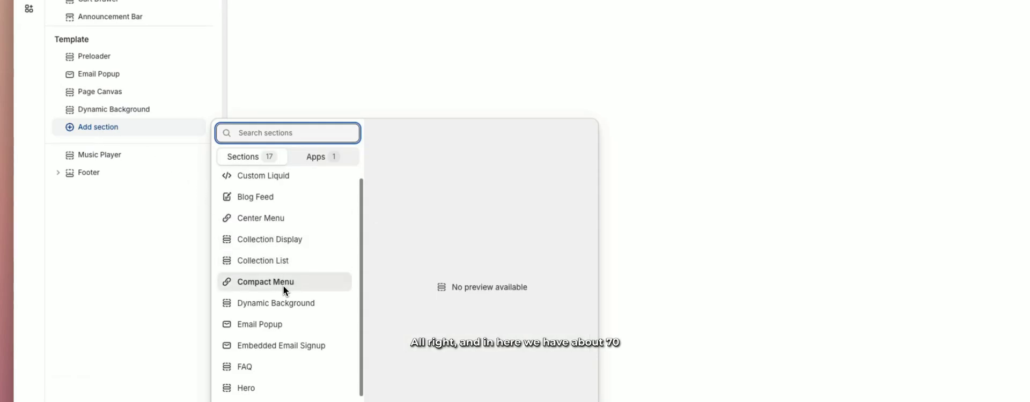
scroll(283, 290, down, 3)
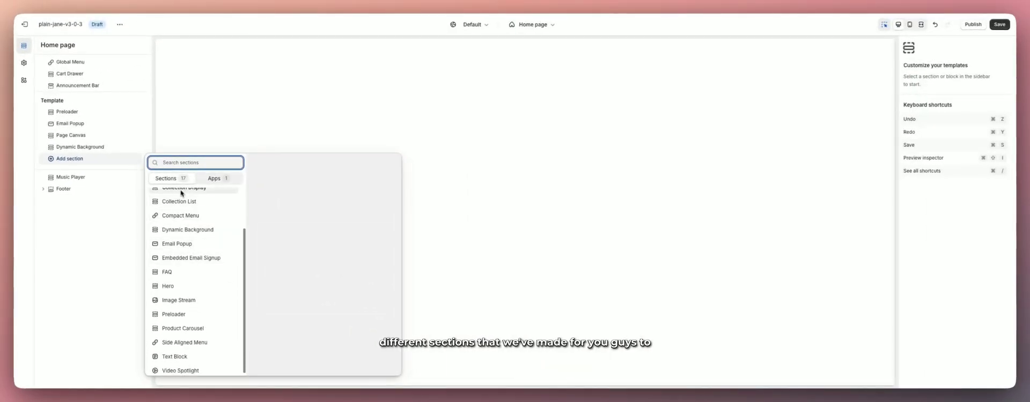
scroll(190, 247, up, 1)
scroll(190, 248, up, 2)
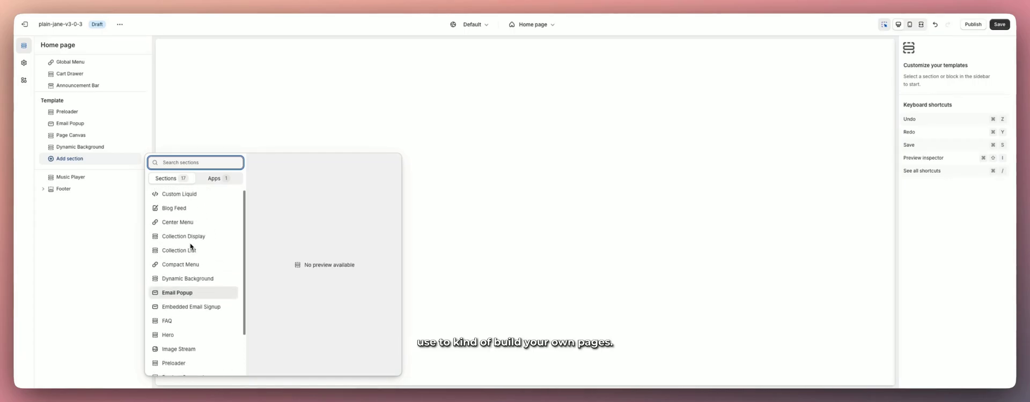
scroll(186, 280, down, 1)
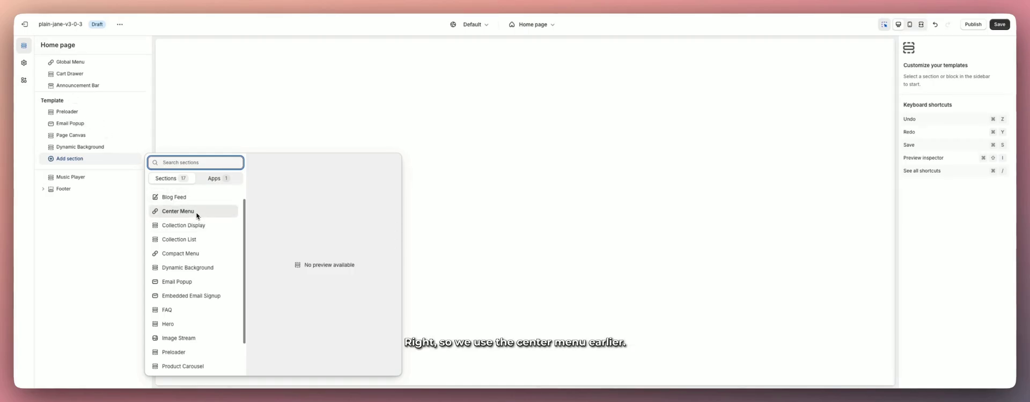
scroll(198, 223, up, 1)
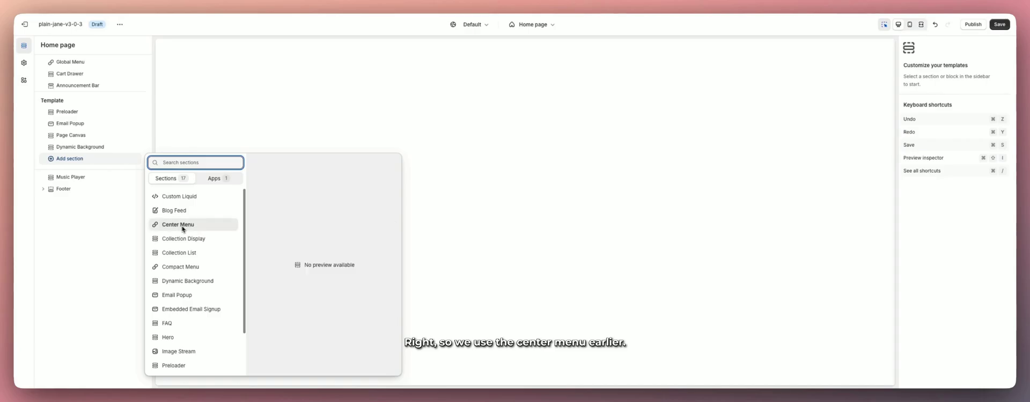
scroll(189, 285, down, 3)
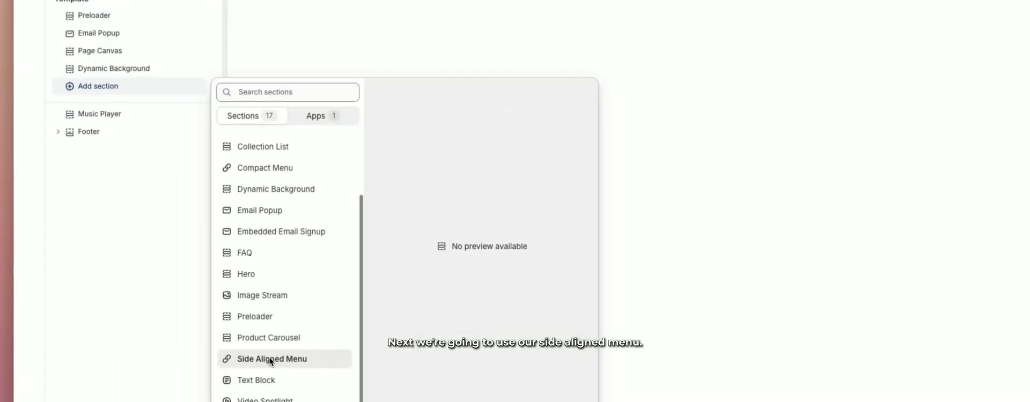
click(191, 340)
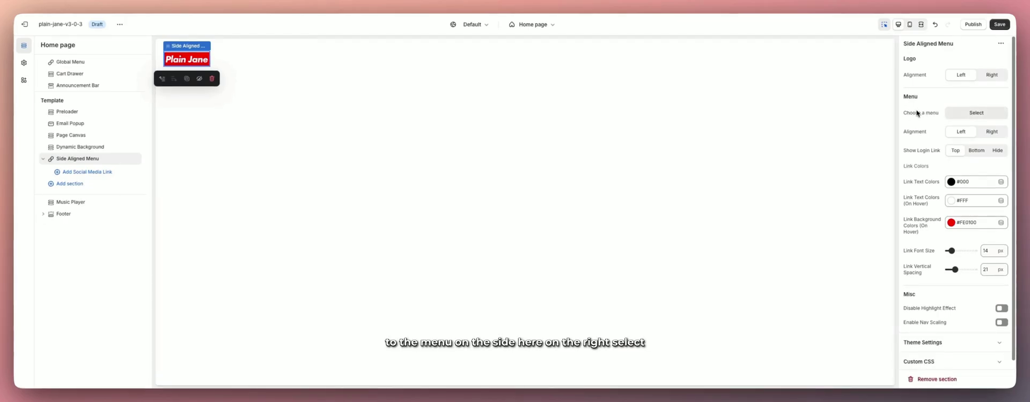
Assign Test Menu as the menu shown in the Side Aligned Menu section.
click(967, 114)
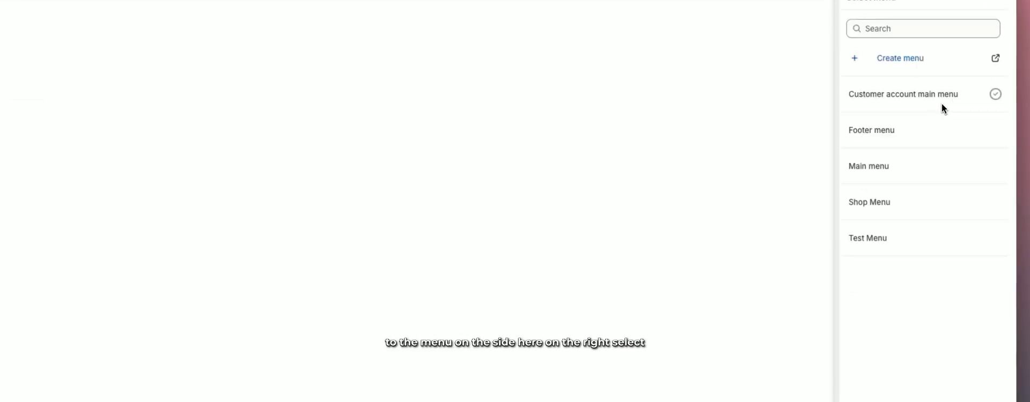
click(901, 238)
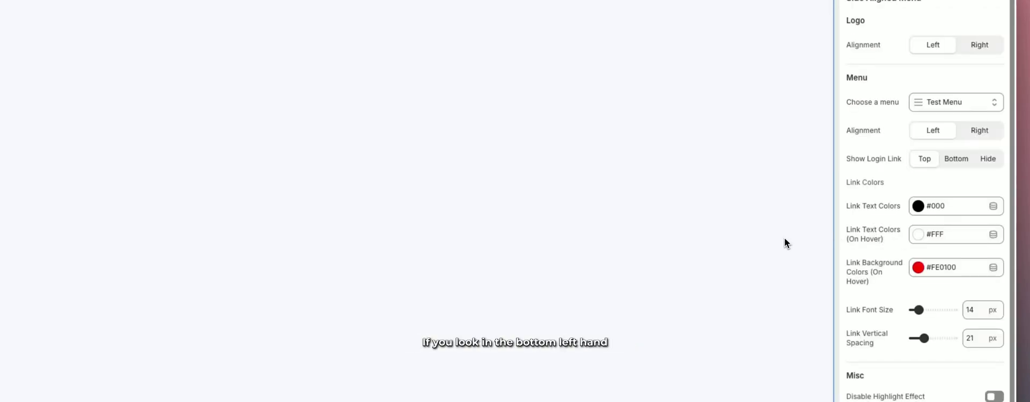
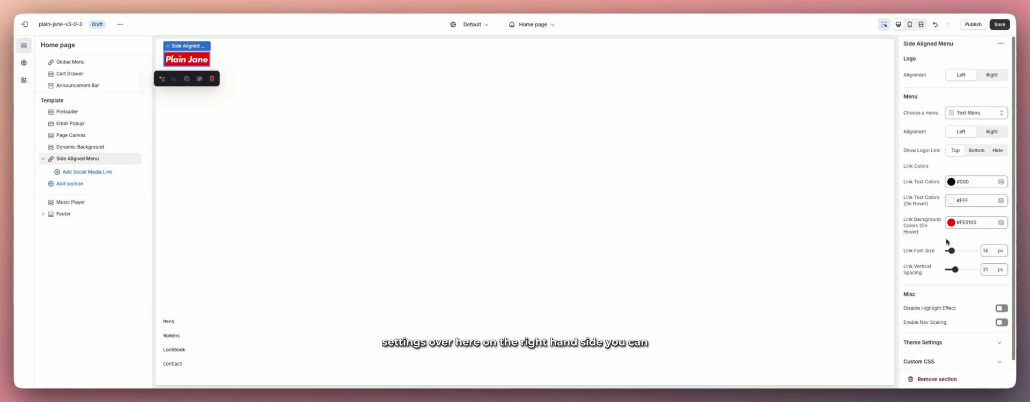
Set the Side Aligned Menu's link font size to 35 px, and try 12 px link vertical spacing before setting it to 21 px.
drag(951, 251, 972, 251)
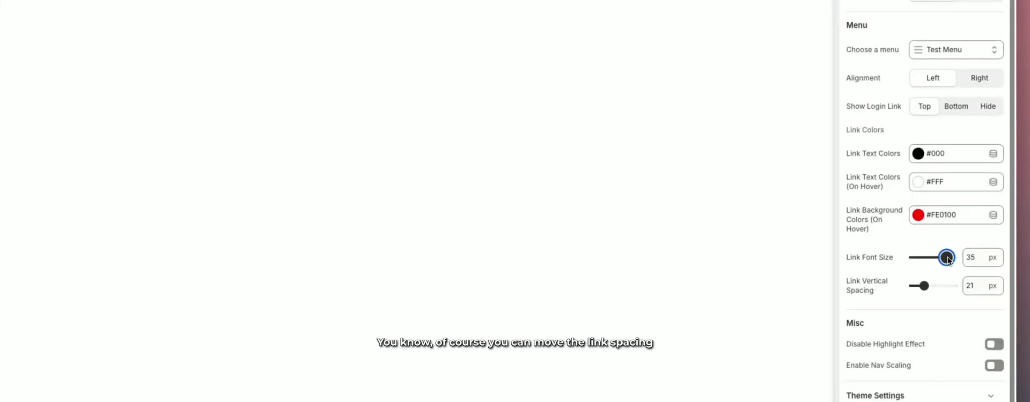
mouse_move(922, 287)
mouse_down()
mouse_move(973, 288)
mouse_move(913, 289)
mouse_up()
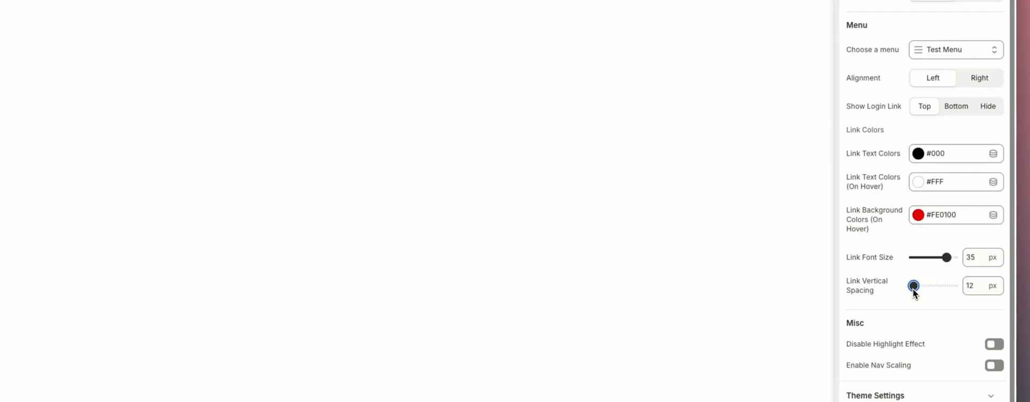
right_click(912, 288)
click(928, 293)
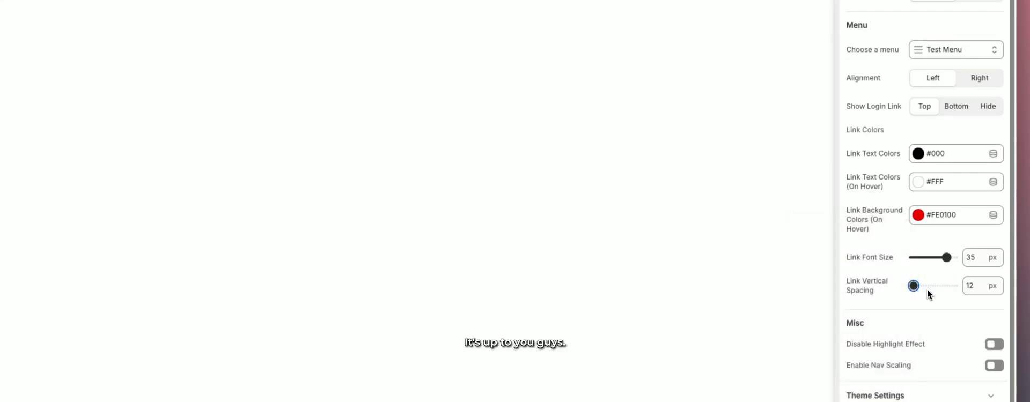
right_click(916, 289)
click(922, 288)
drag(916, 287, 925, 288)
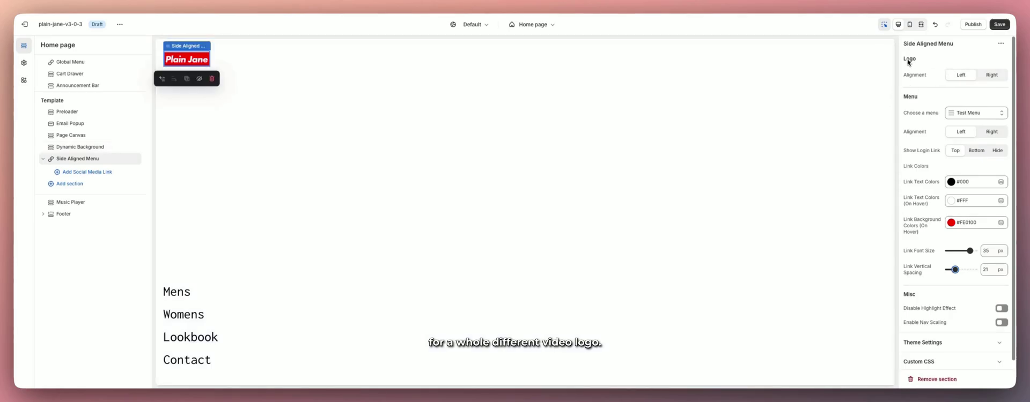
Try right alignment for the Side Aligned Menu's logo and return it to left alignment.
click(992, 75)
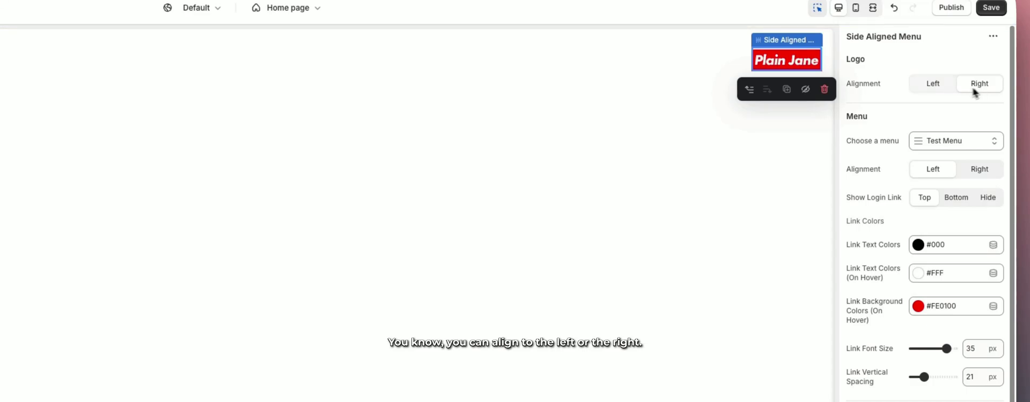
click(931, 86)
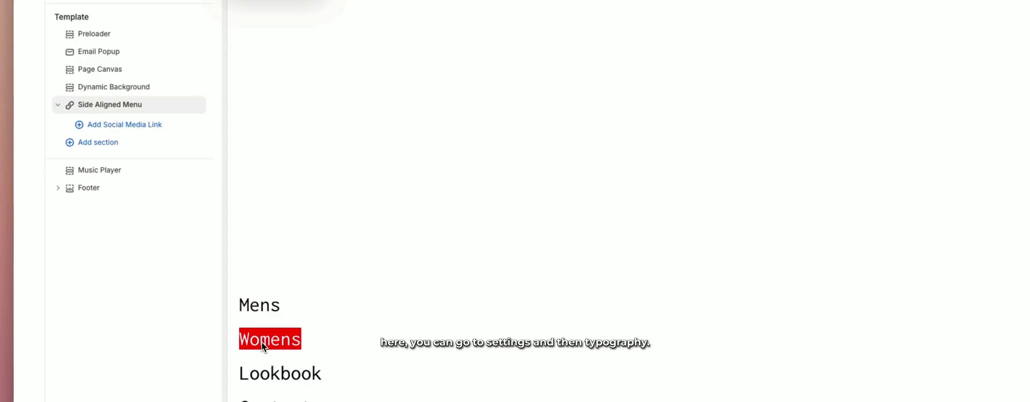
Examine the theme's typography settings and the fonts available for the Center/Side Menu Enter Page, then return to the home page sections.
click(29, 46)
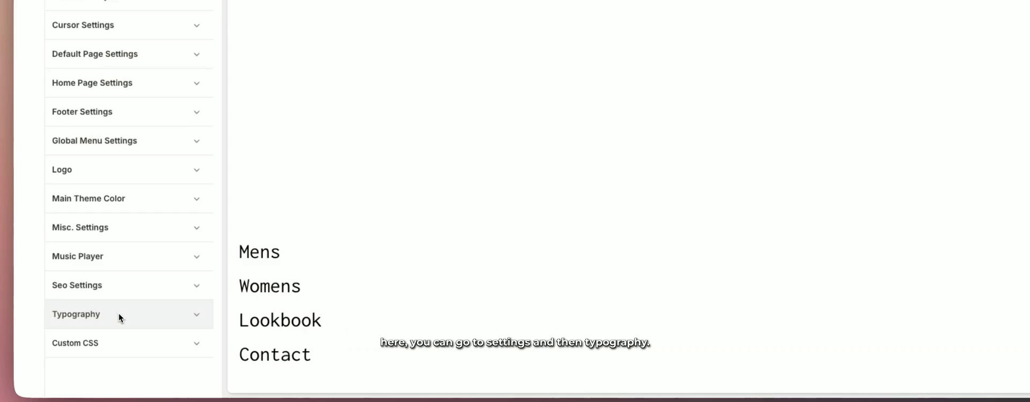
click(118, 317)
scroll(129, 308, down, 6)
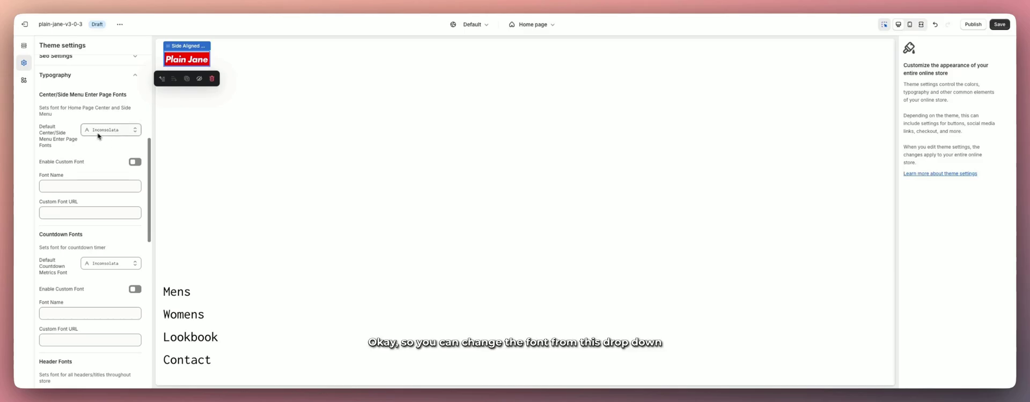
click(100, 134)
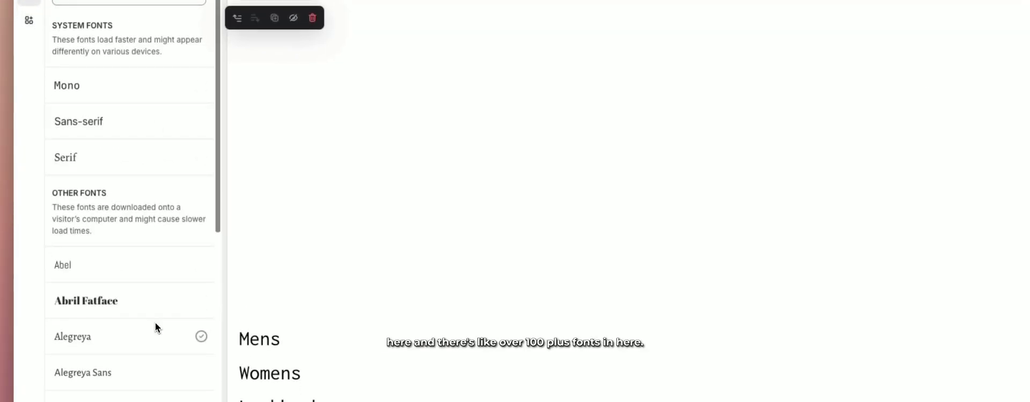
scroll(156, 323, down, 2)
scroll(155, 323, up, 2)
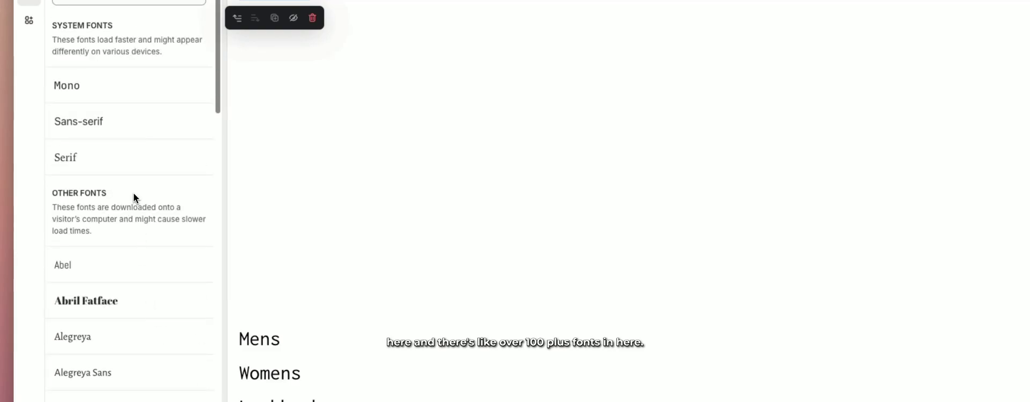
click(203, 41)
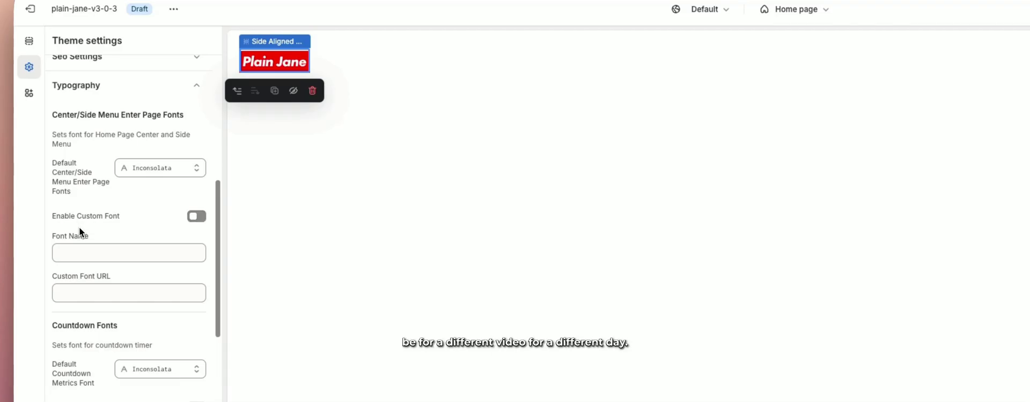
click(181, 86)
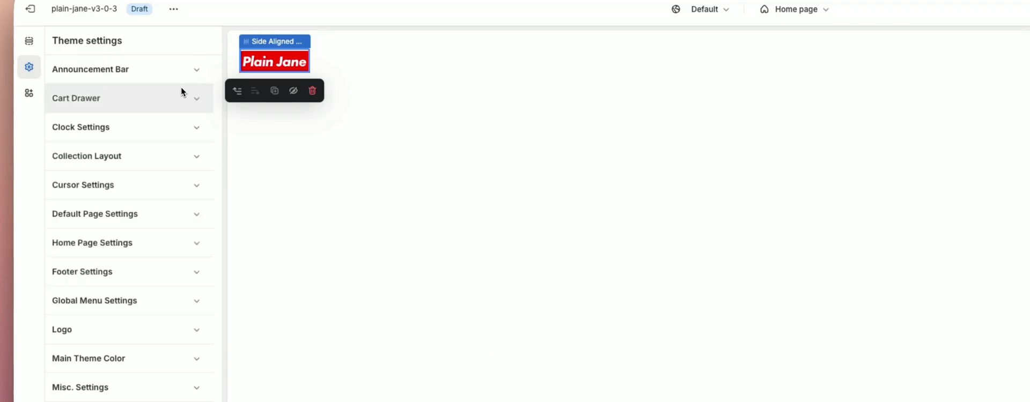
click(28, 41)
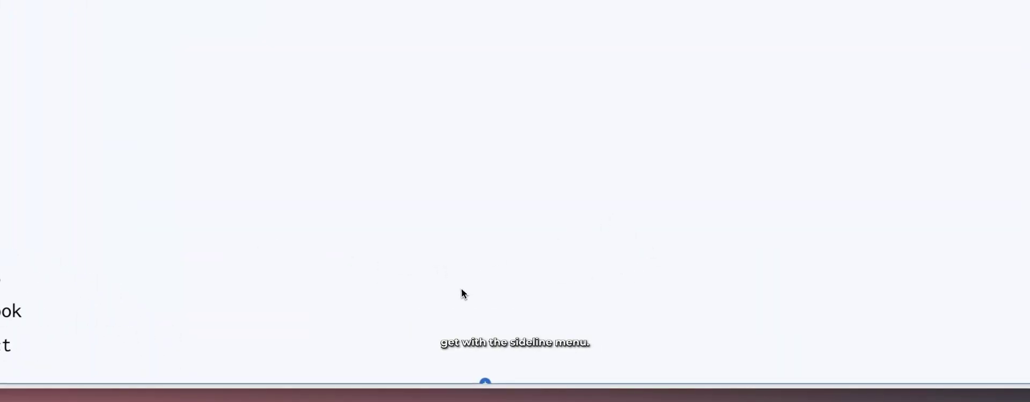
Remove the Side Aligned Menu section from the home page template and add a Compact Menu section below Dynamic Background.
click(487, 210)
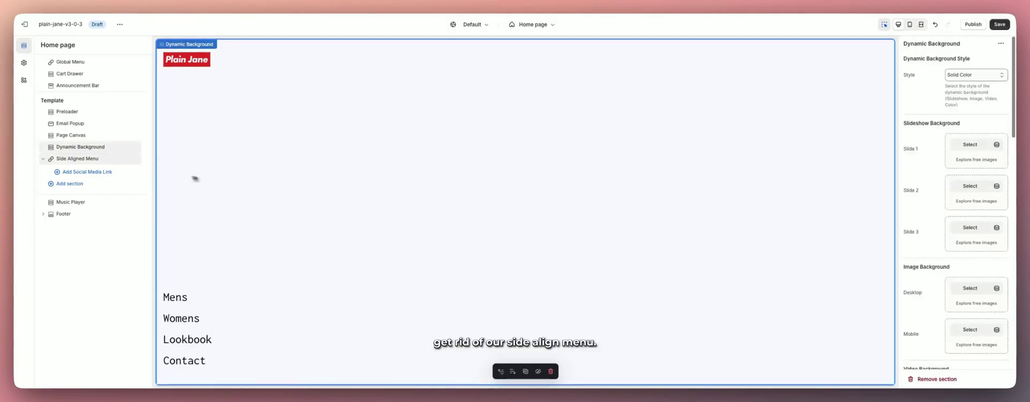
click(124, 159)
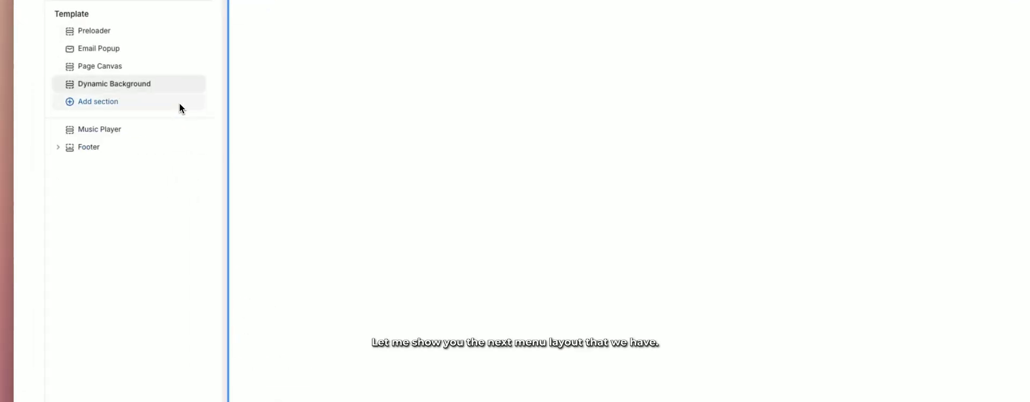
click(103, 104)
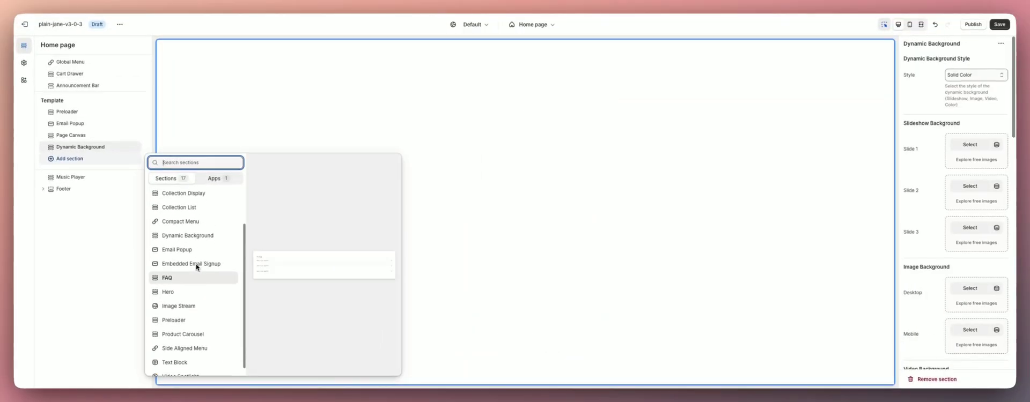
scroll(290, 265, up, 2)
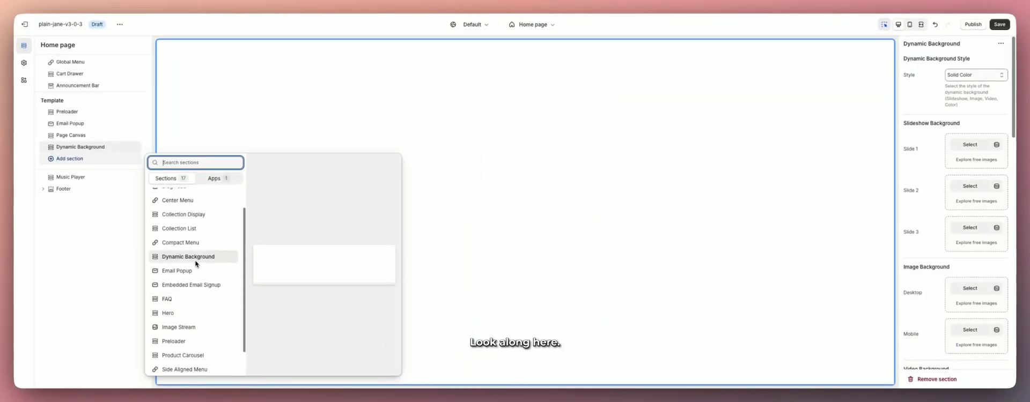
click(188, 243)
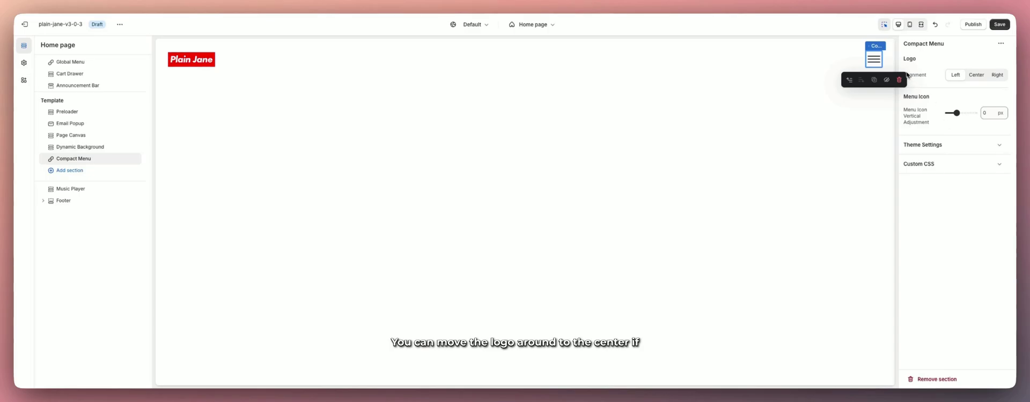
Try right and left alignment for the Compact Menu's logo and set it to center alignment.
click(975, 77)
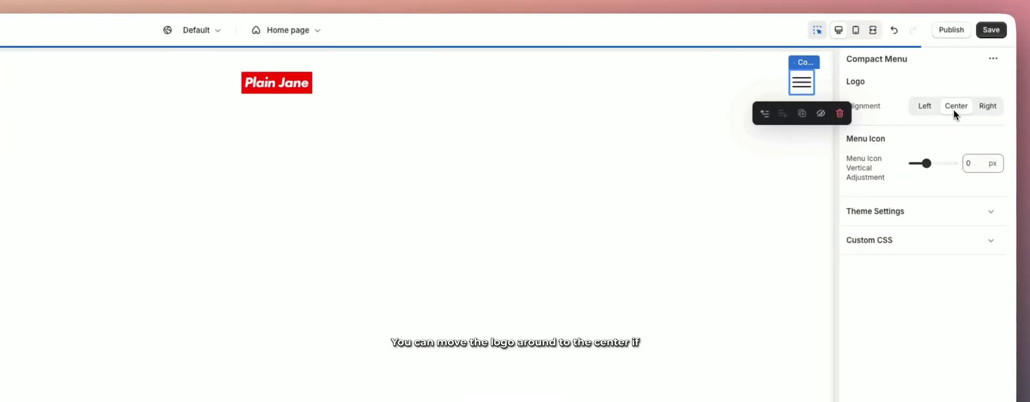
click(989, 107)
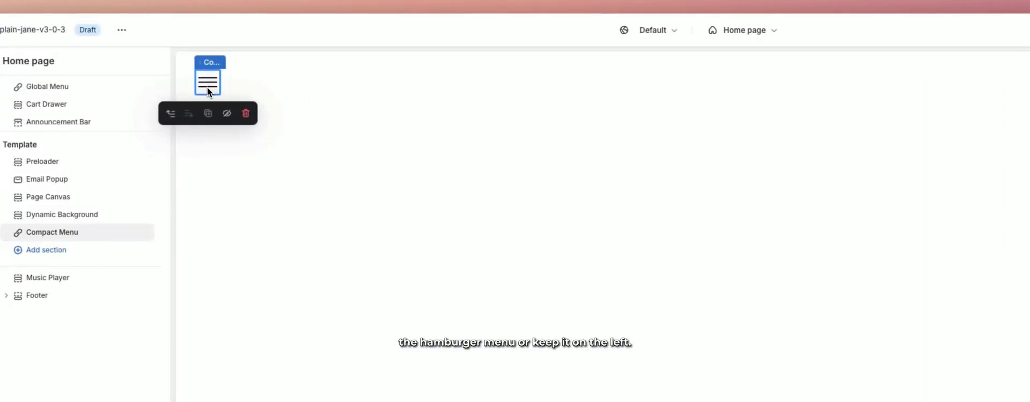
click(924, 106)
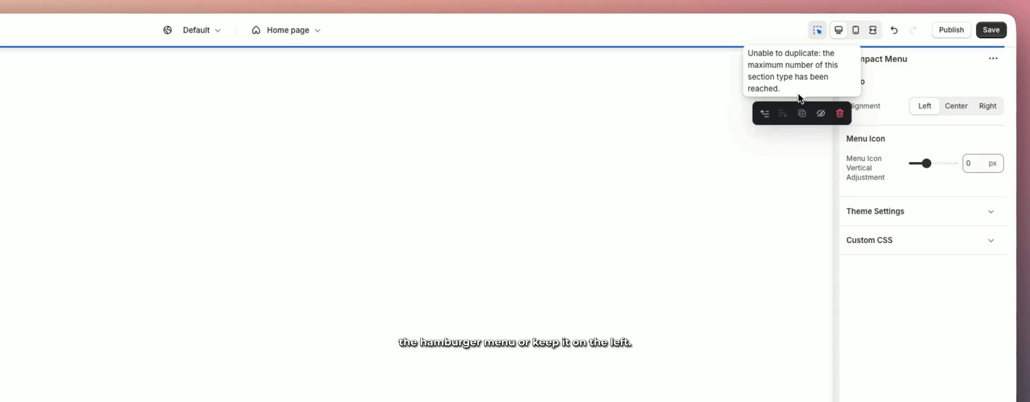
click(956, 106)
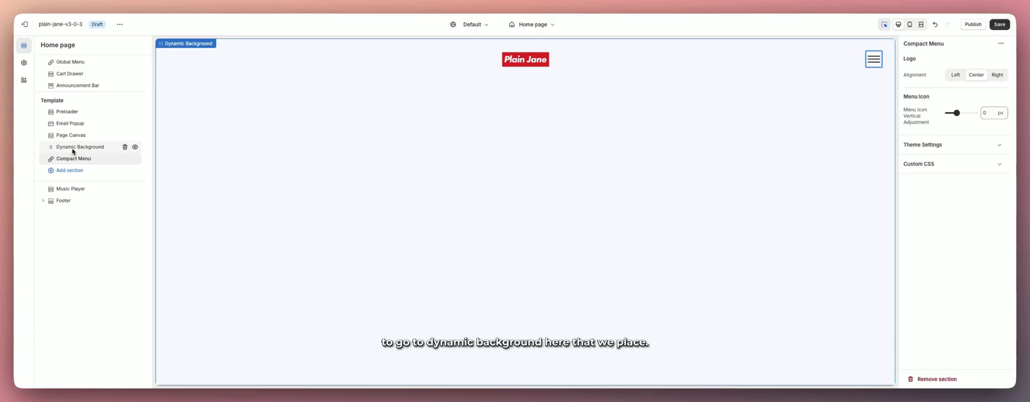
Set the Dynamic Background section's style to Image.
click(72, 150)
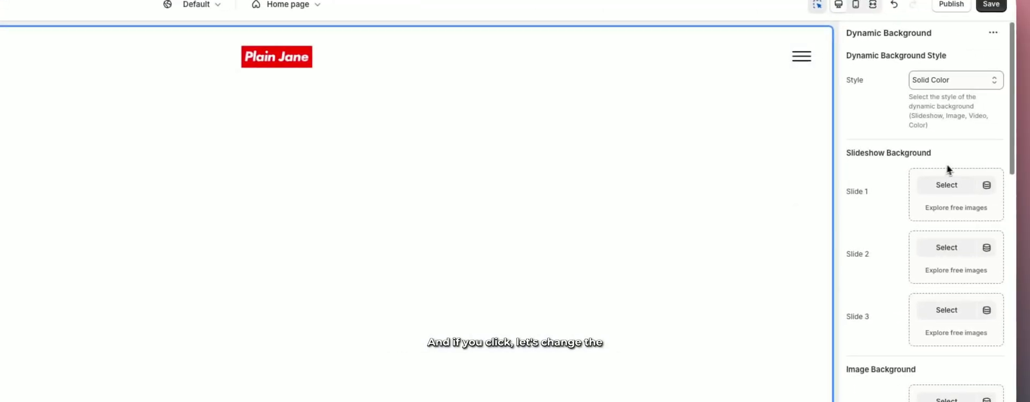
click(944, 83)
click(944, 57)
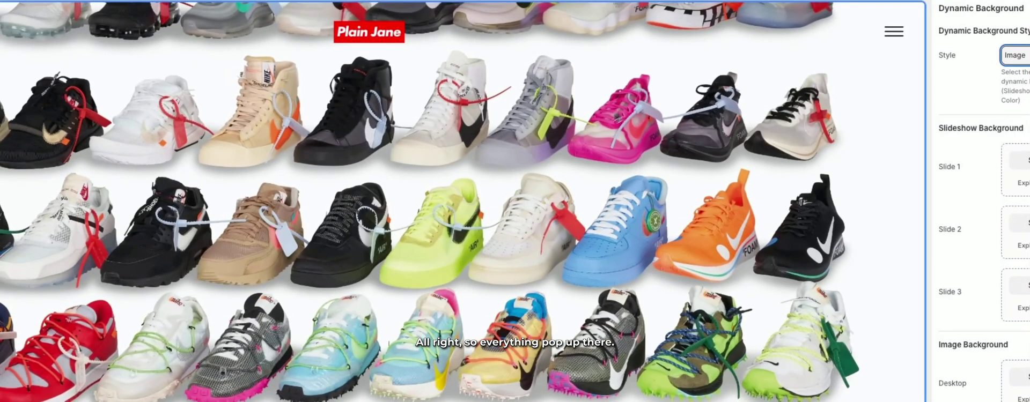
Upload the chateau_banner_3 WebP image from the Gallery Dept folder and use it as the desktop image background.
scroll(955, 214, down, 2)
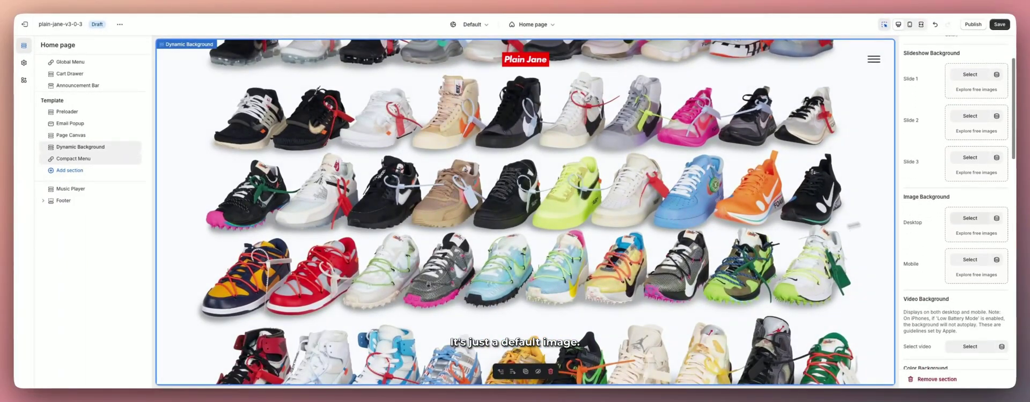
scroll(937, 222, down, 1)
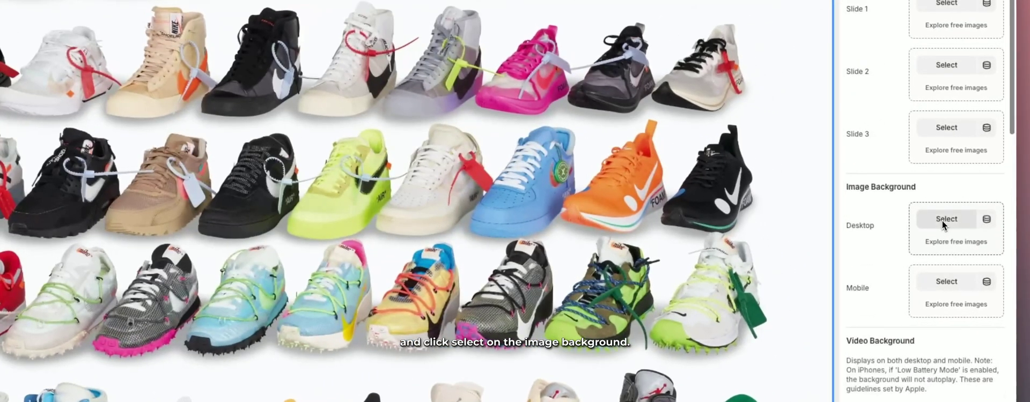
click(970, 217)
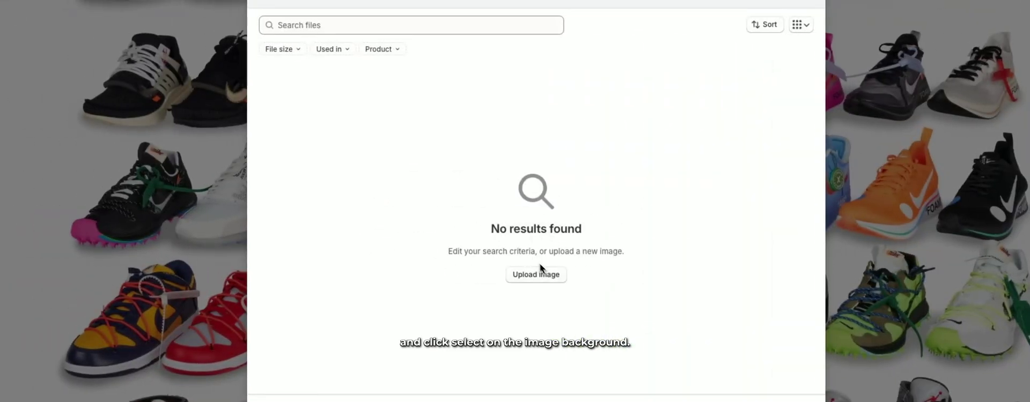
click(264, 270)
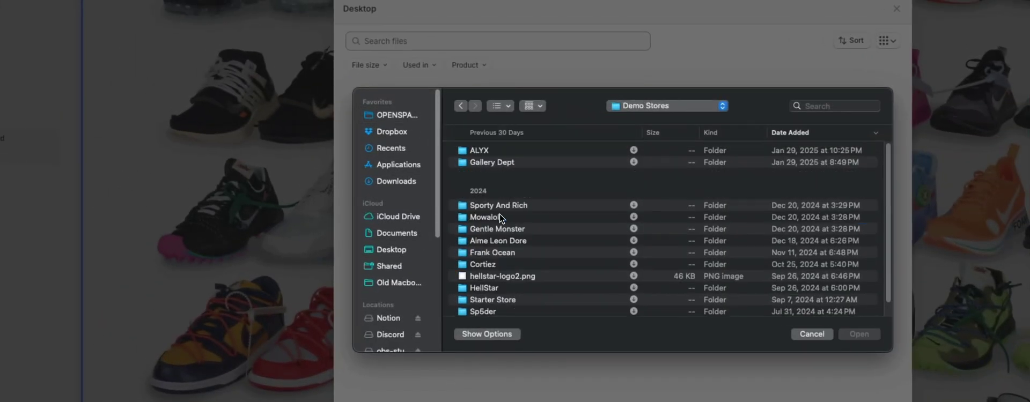
double_click(499, 163)
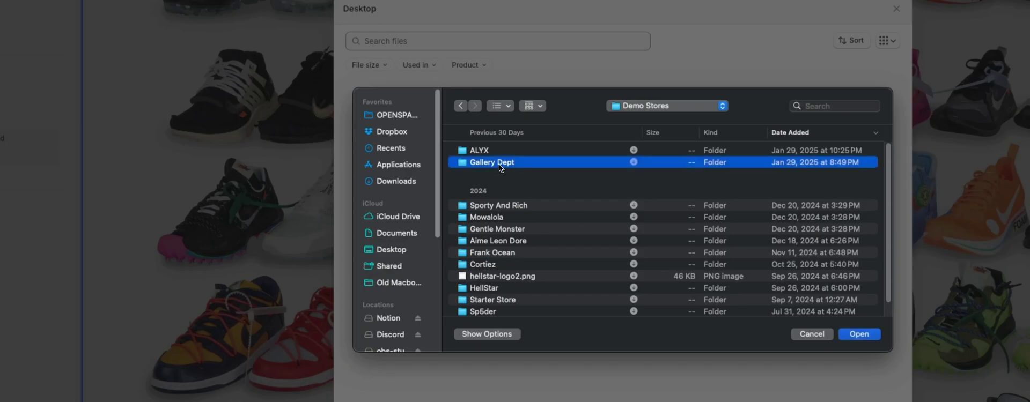
click(505, 165)
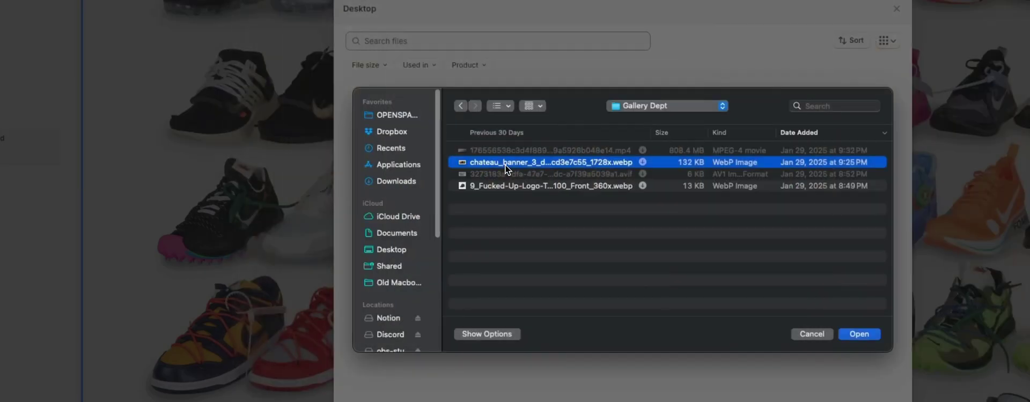
double_click(506, 163)
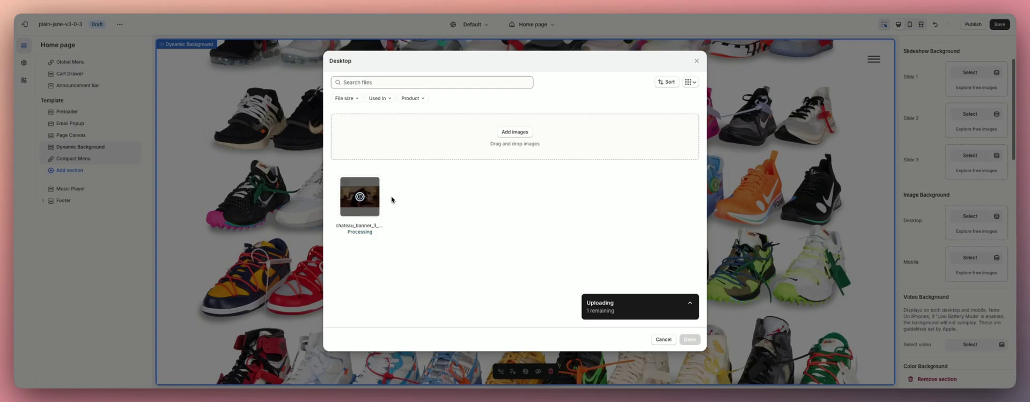
click(690, 339)
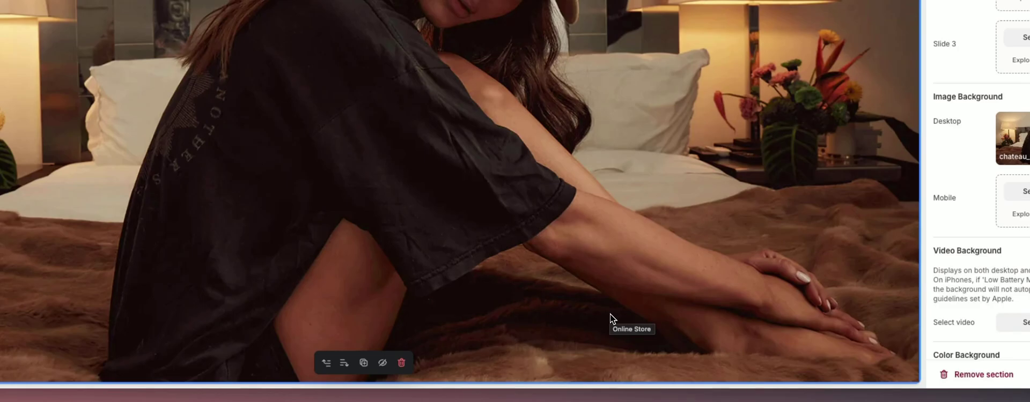
Add a Collection List section below Compact Menu in the home page template and collapse its list of blocks.
scroll(674, 314, down, 2)
scroll(673, 314, up, 3)
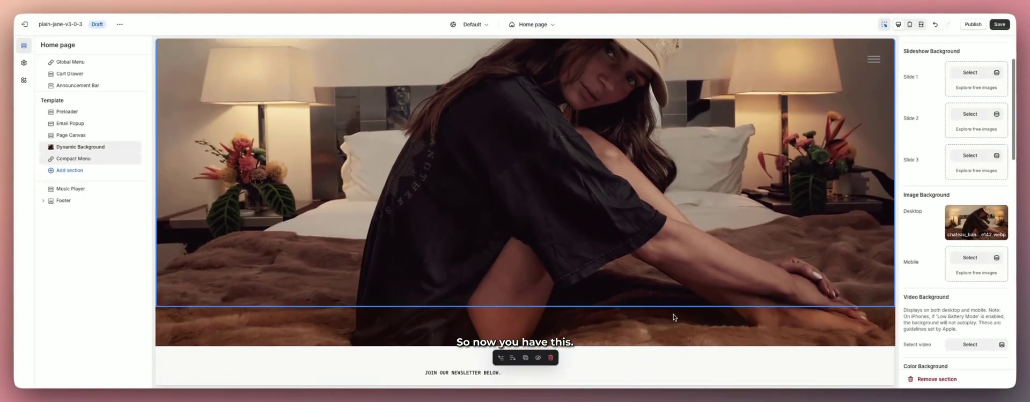
scroll(468, 223, down, 2)
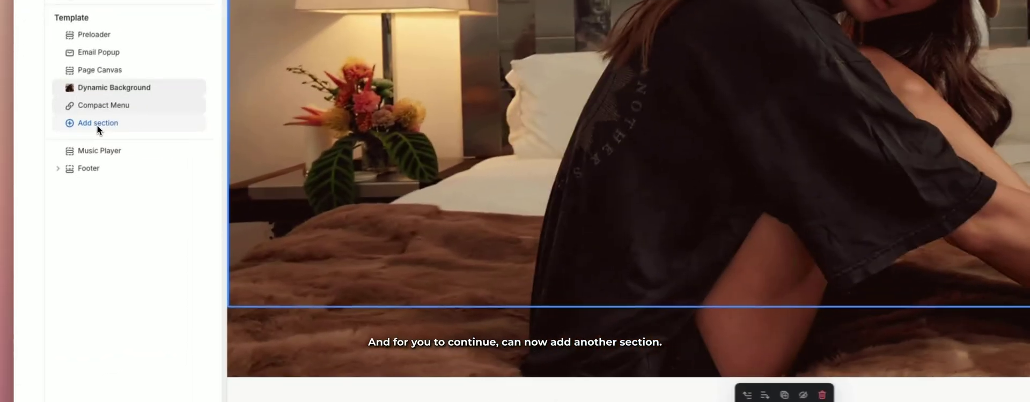
click(69, 171)
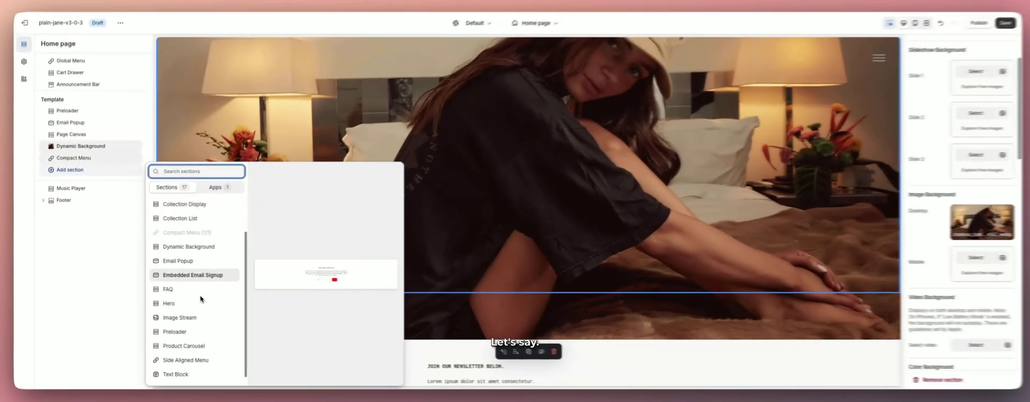
scroll(292, 310, down, 1)
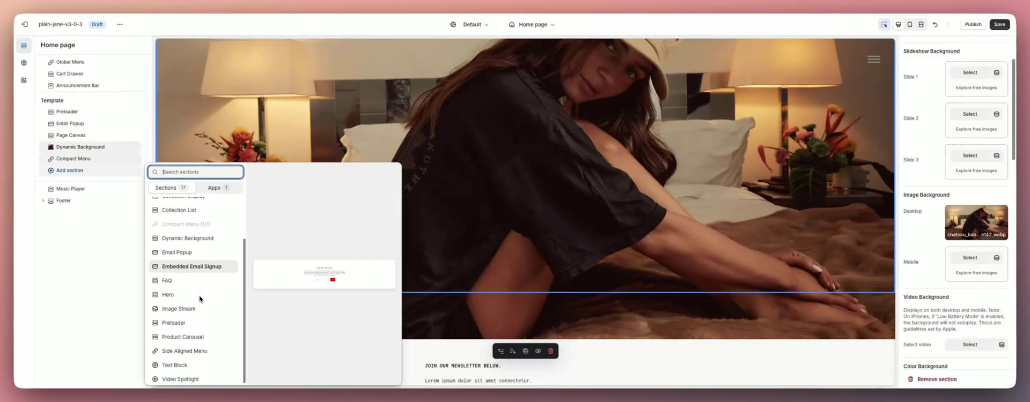
scroll(193, 303, up, 2)
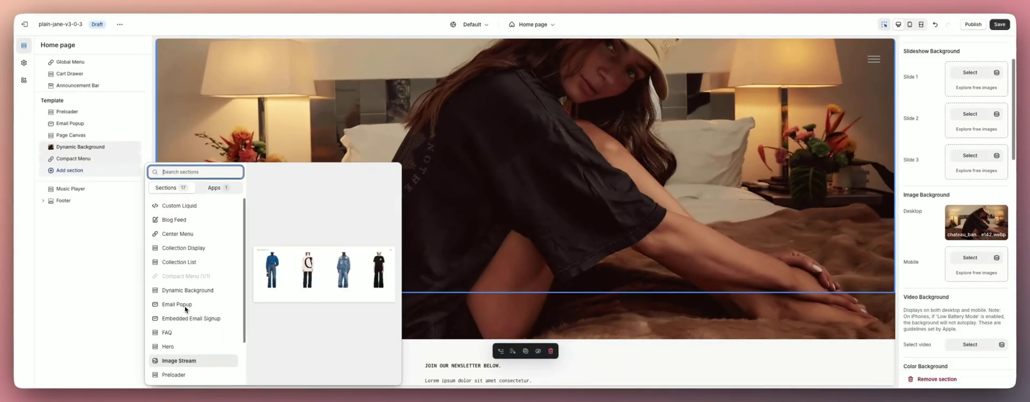
scroll(184, 305, down, 1)
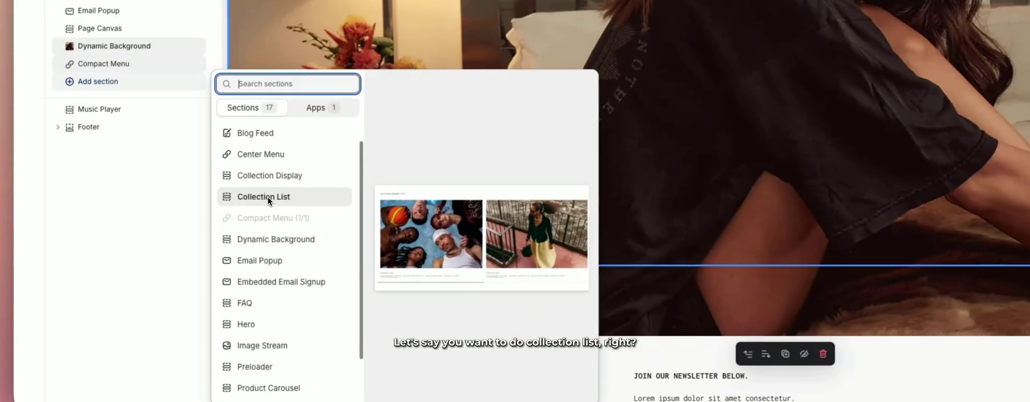
click(181, 248)
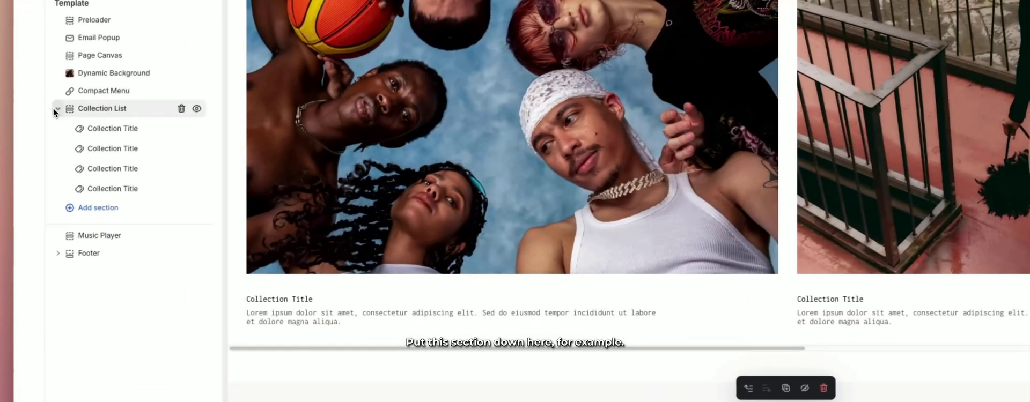
click(55, 109)
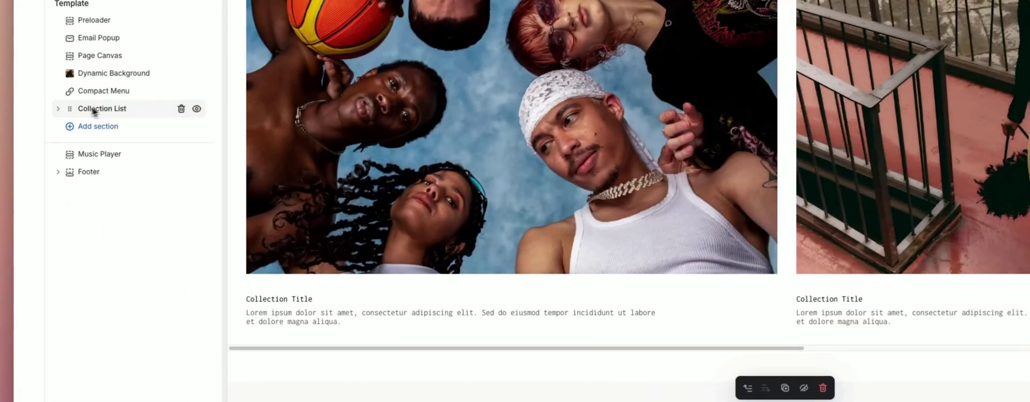
Add a Product Carousel section to the home page template and move it above Collection List.
click(129, 117)
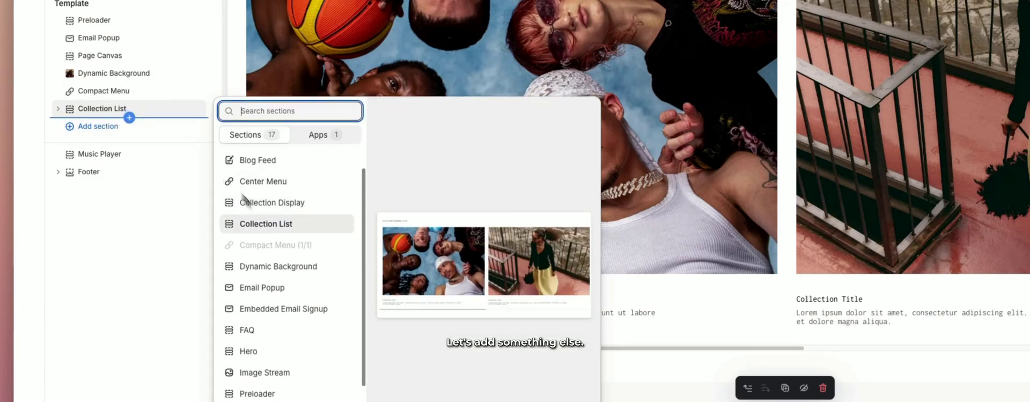
scroll(266, 270, down, 1)
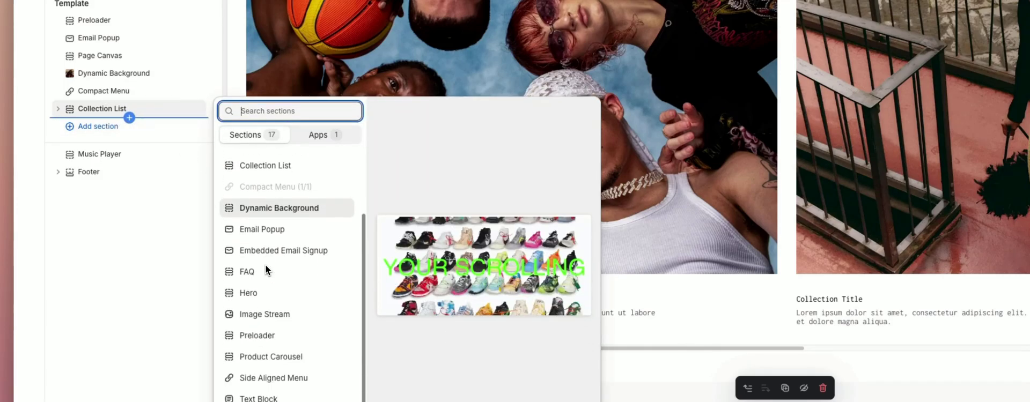
click(269, 357)
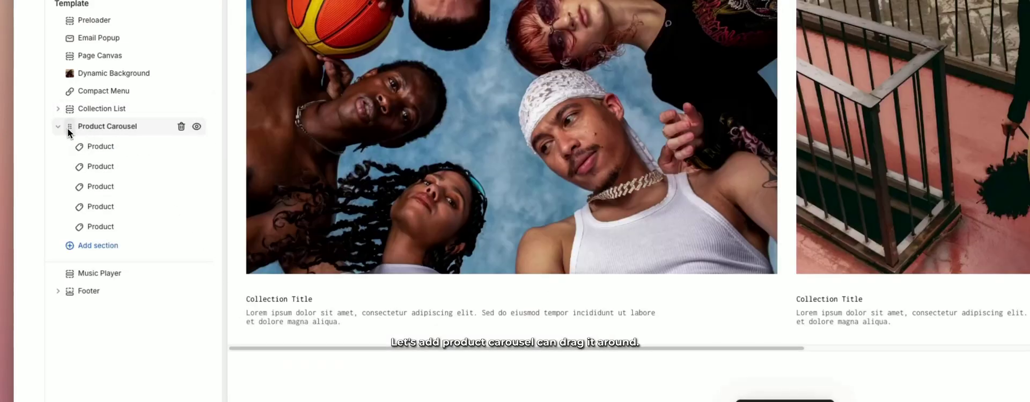
drag(67, 127, 63, 110)
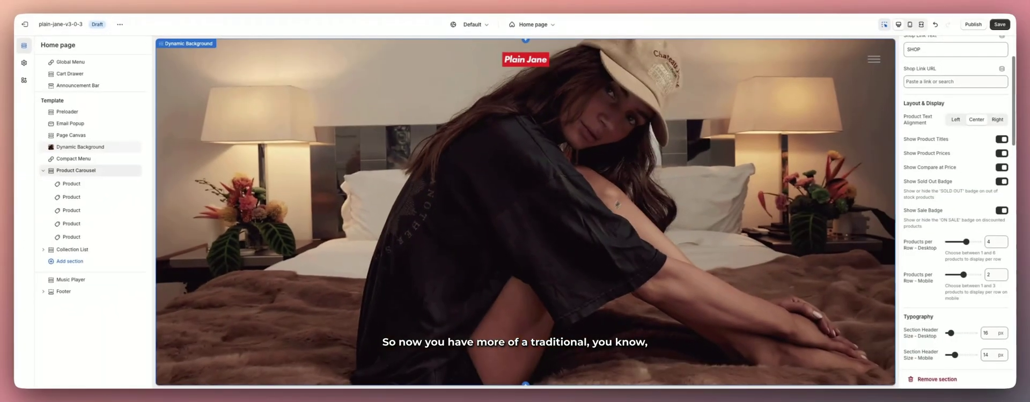
Look through the home page preview from the background image past the product carousel to the collection list.
scroll(596, 236, down, 5)
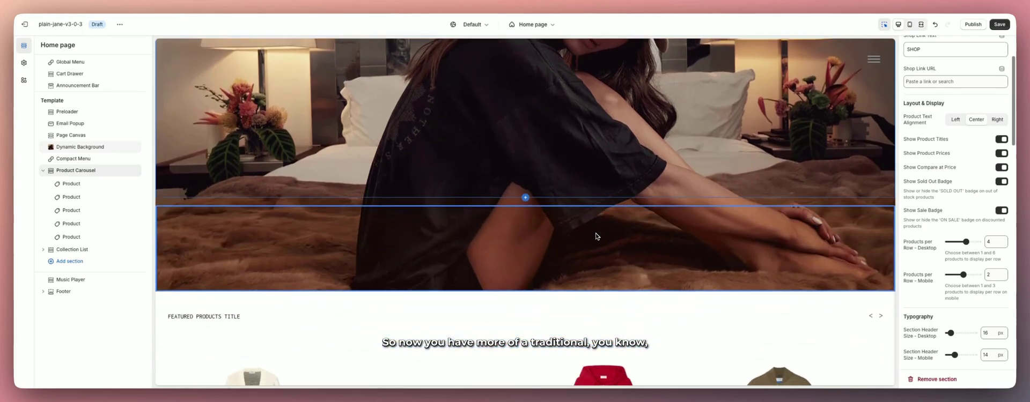
scroll(596, 236, down, 5)
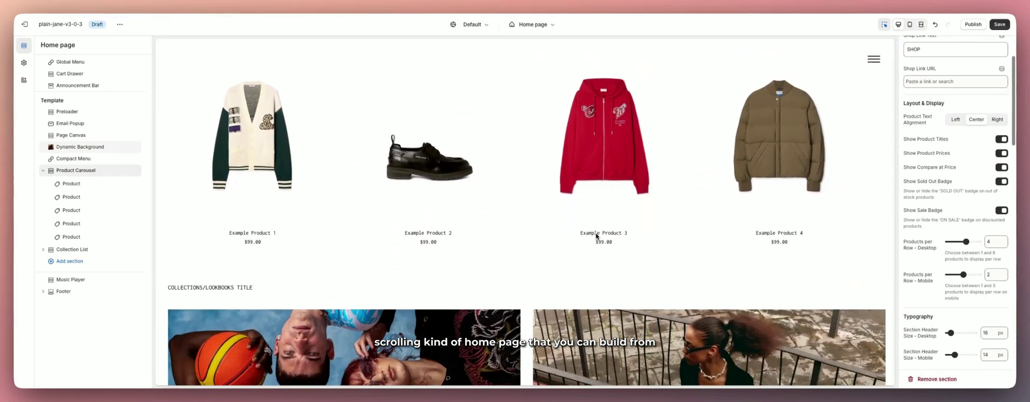
scroll(596, 234, down, 4)
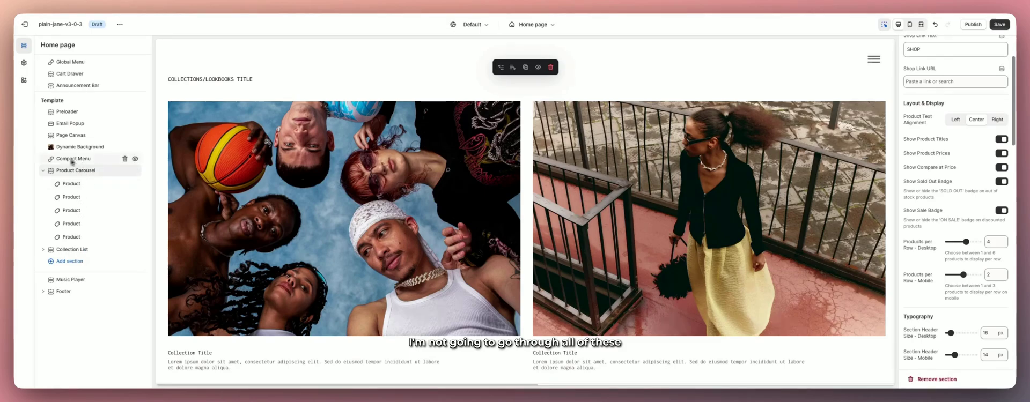
mouse_move(99, 249)
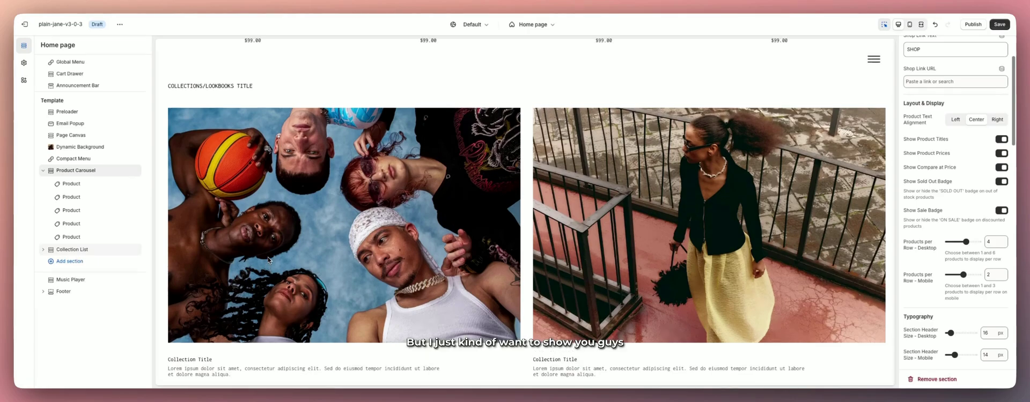
scroll(268, 246, up, 10)
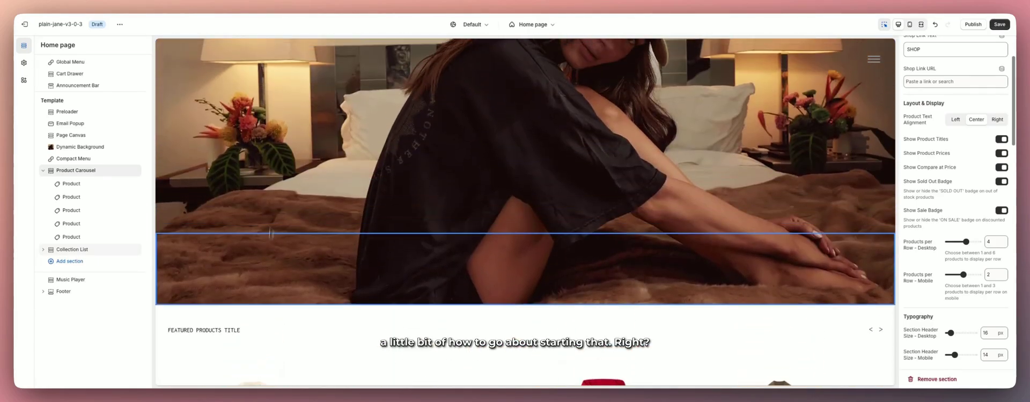
mouse_move(271, 234)
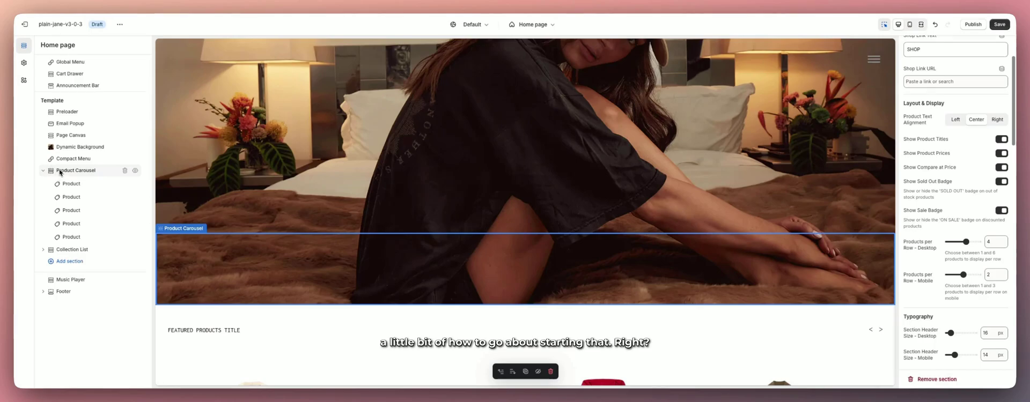
scroll(297, 228, up, 3)
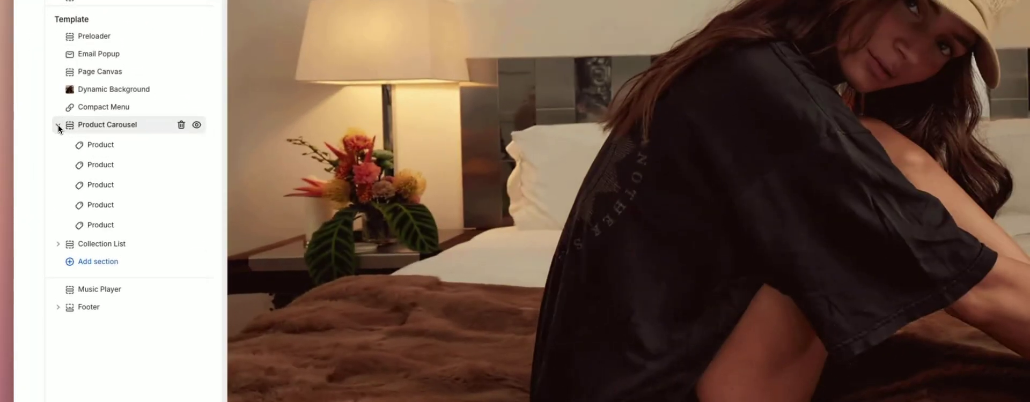
Collapse Product Carousel's list of blocks and check how the page scrolls between the background image and featured products.
click(43, 171)
scroll(230, 282, down, 2)
scroll(339, 291, down, 4)
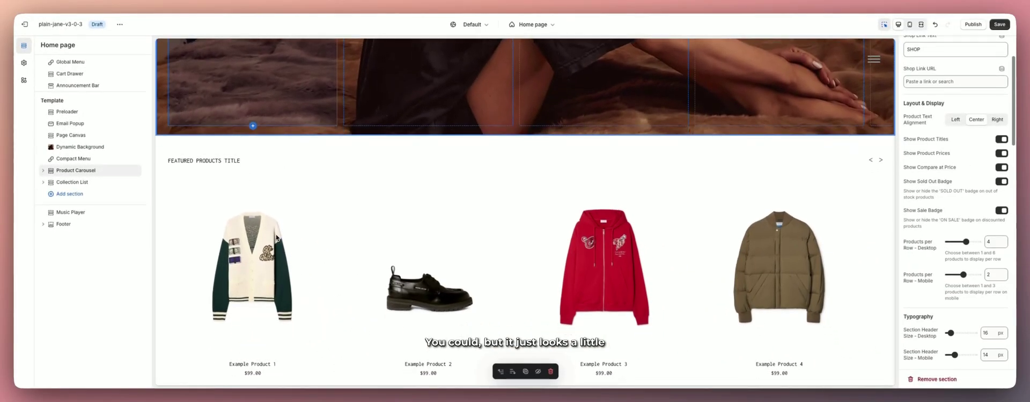
scroll(276, 236, up, 4)
scroll(275, 238, up, 2)
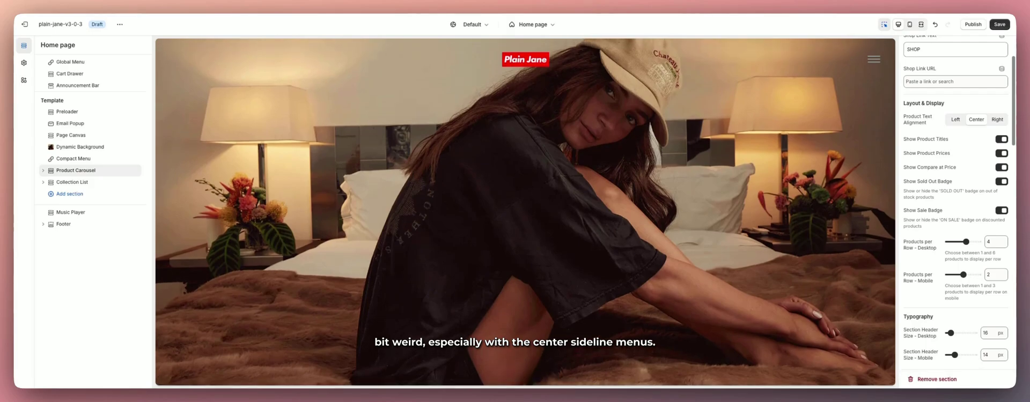
scroll(381, 228, down, 1)
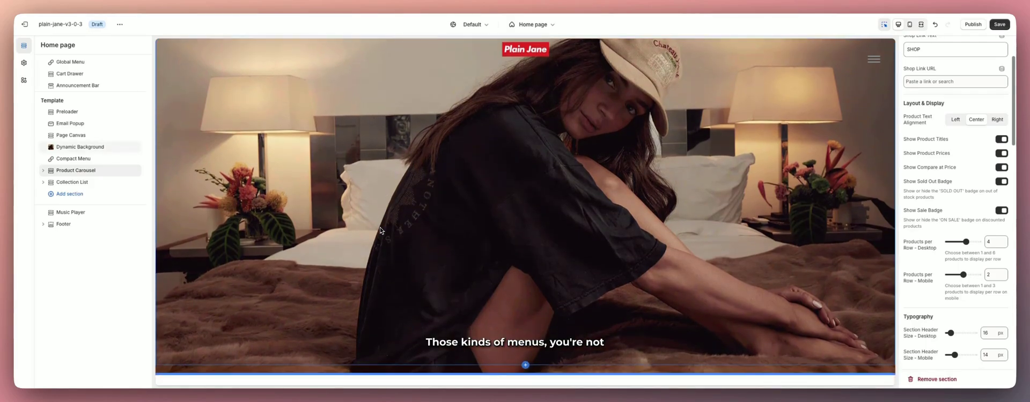
scroll(379, 236, down, 5)
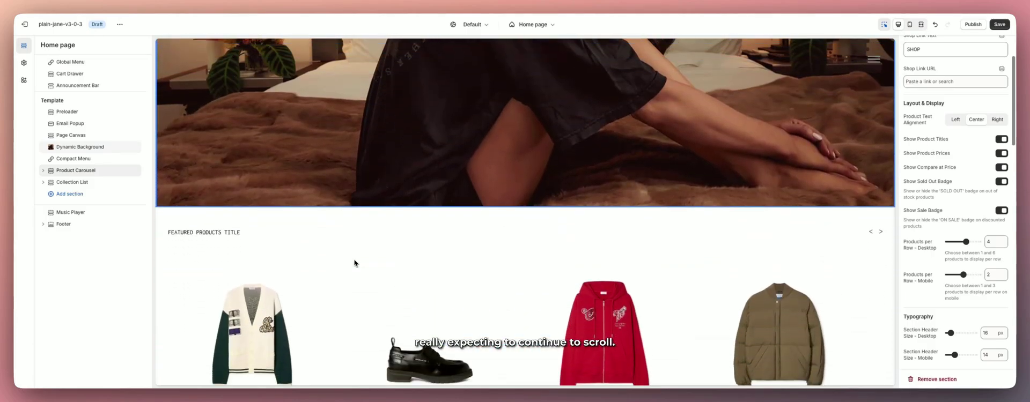
scroll(354, 262, up, 5)
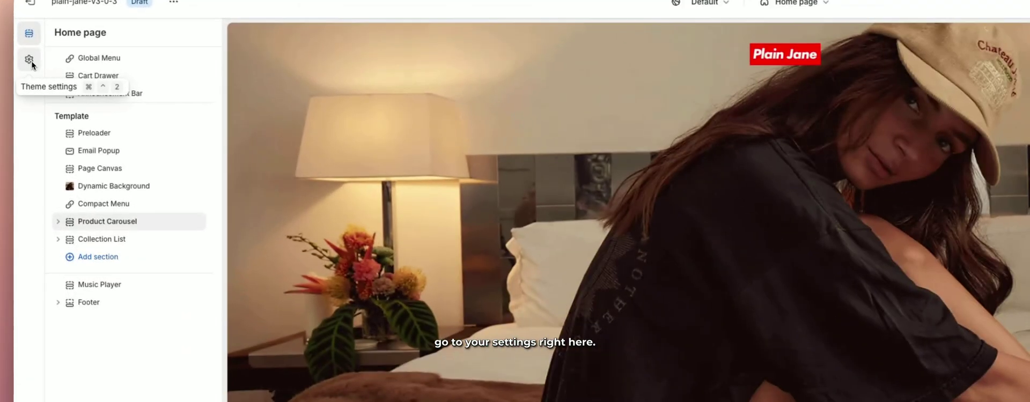
Enable Skip Enter Screen in the theme's Home Page Settings and set its redirect URL to the Home page collection.
click(24, 63)
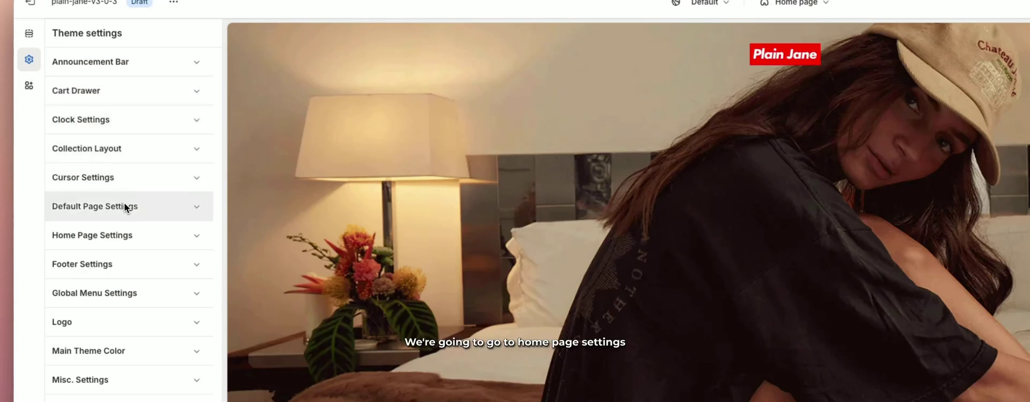
click(133, 236)
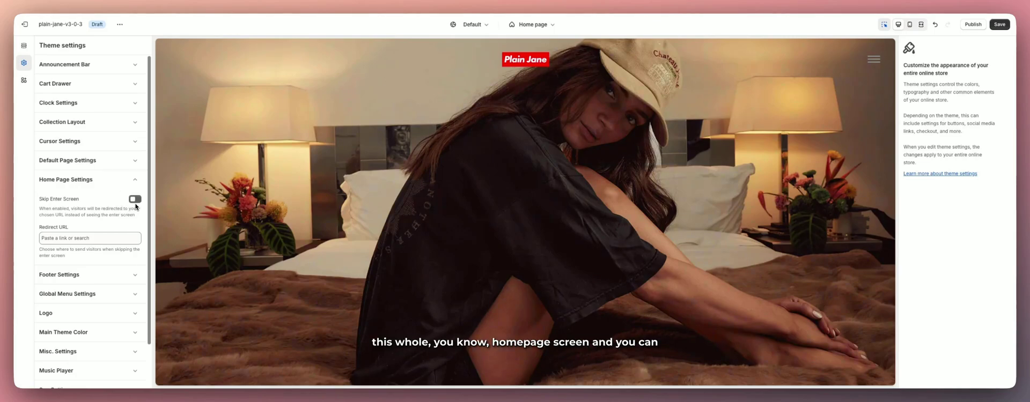
click(135, 203)
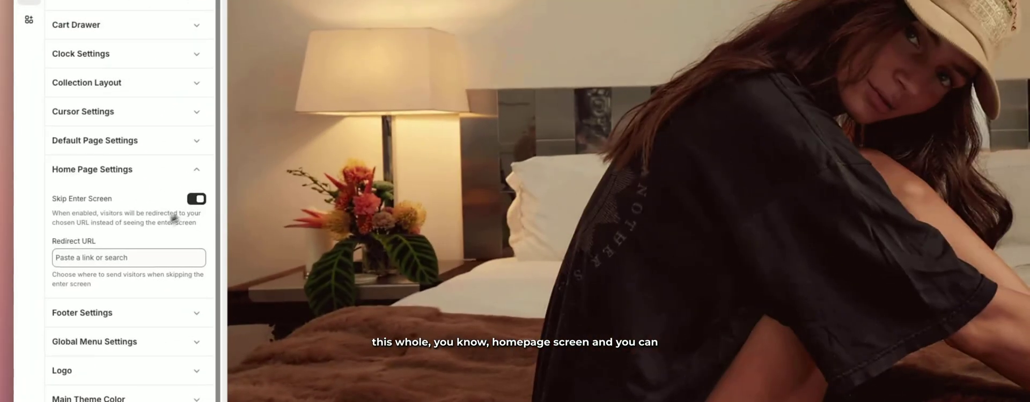
click(114, 257)
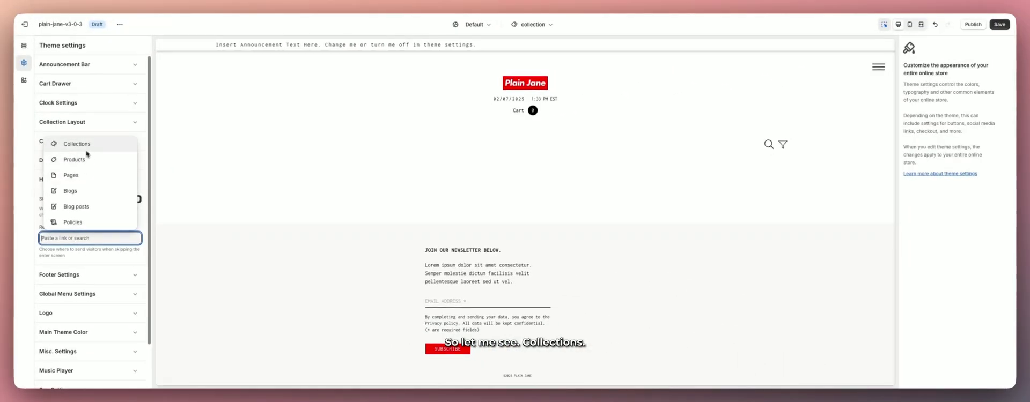
click(85, 145)
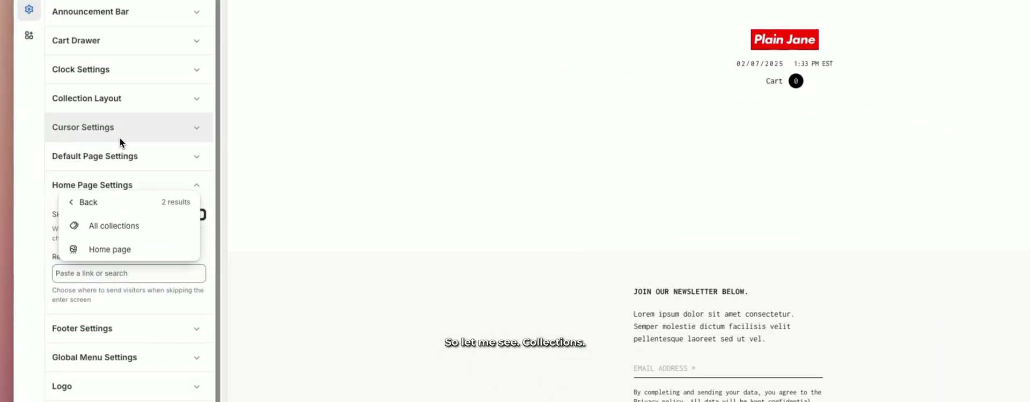
click(113, 250)
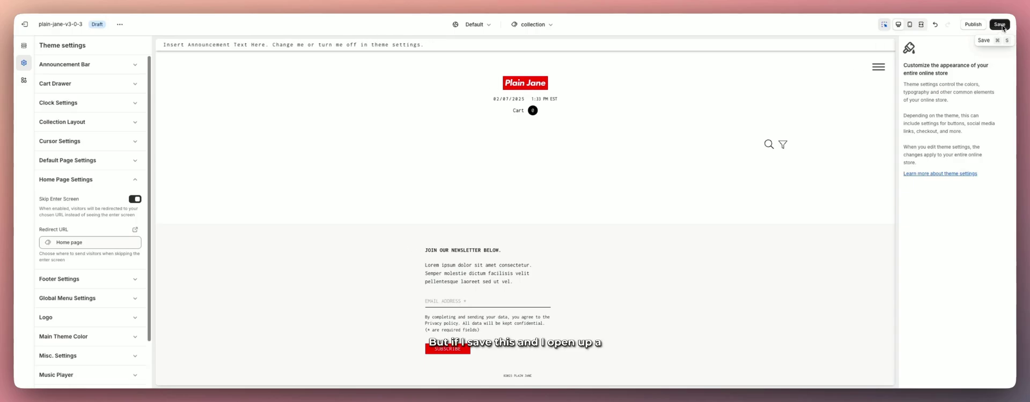
Save the theme settings and open a preview of the storefront.
click(1001, 25)
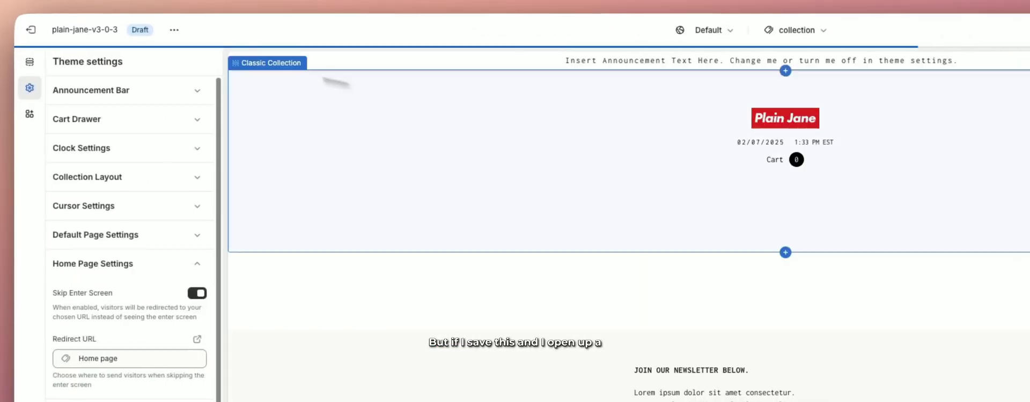
click(173, 30)
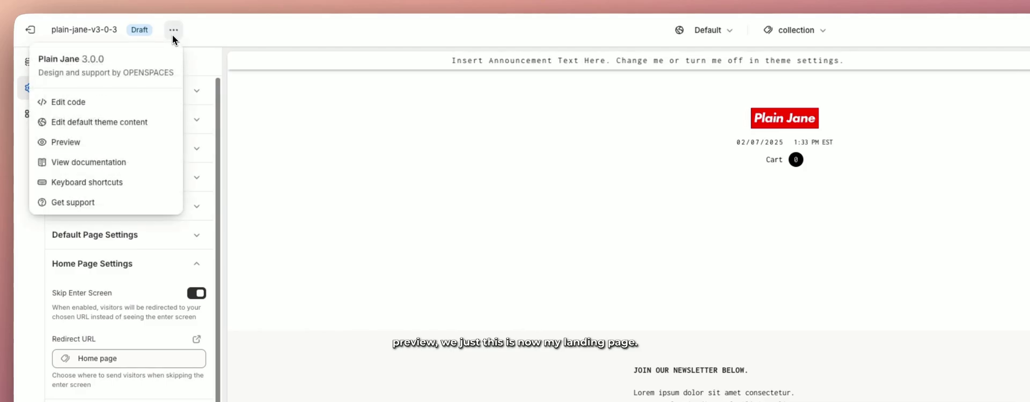
click(98, 141)
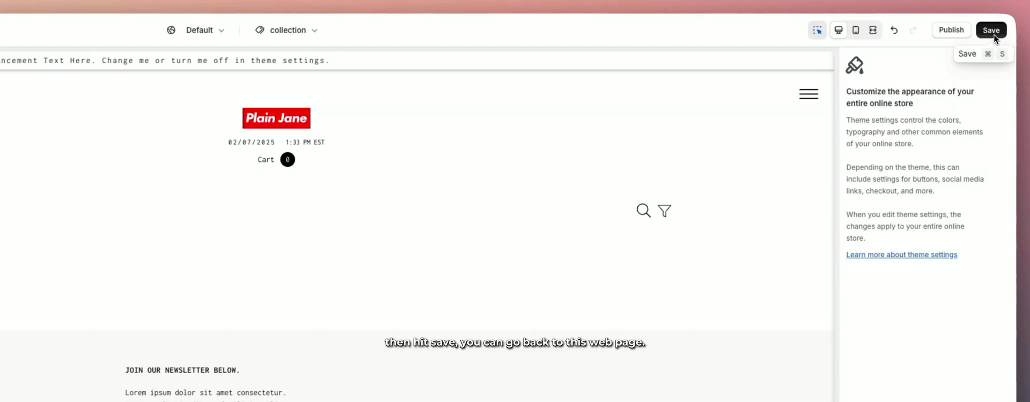
Save the theme again, then reload the storefront preview and go to the store's home address.
click(990, 30)
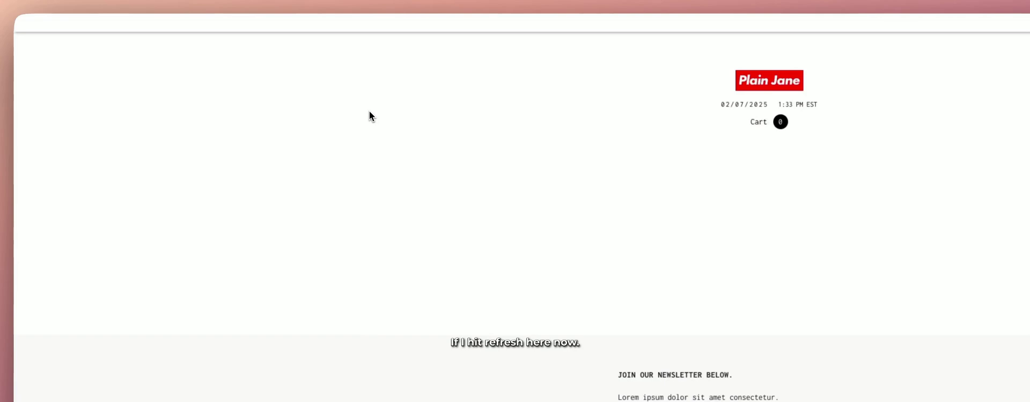
key(super+r)
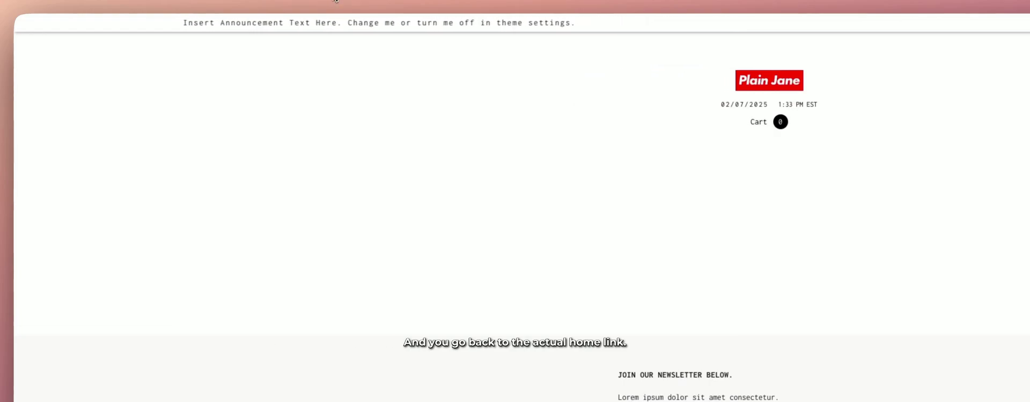
key(super+l)
key(Return)
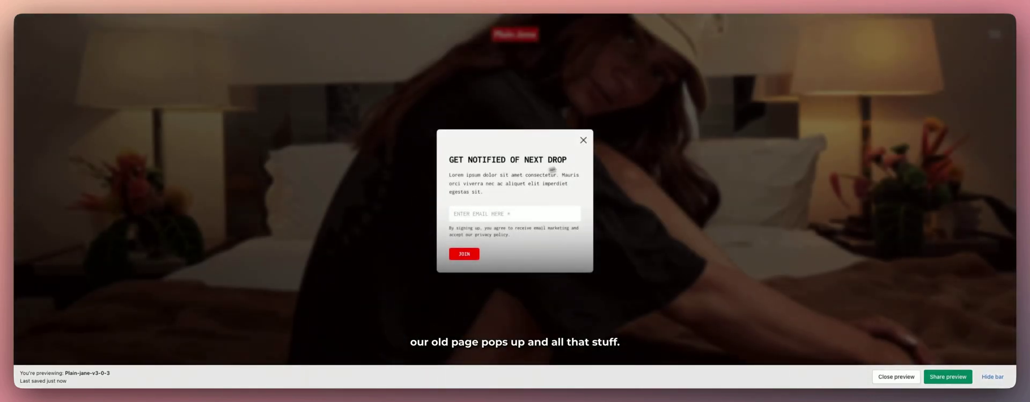
Dismiss the email popup and preview bar, and look through the home page down to the newsletter signup.
click(584, 140)
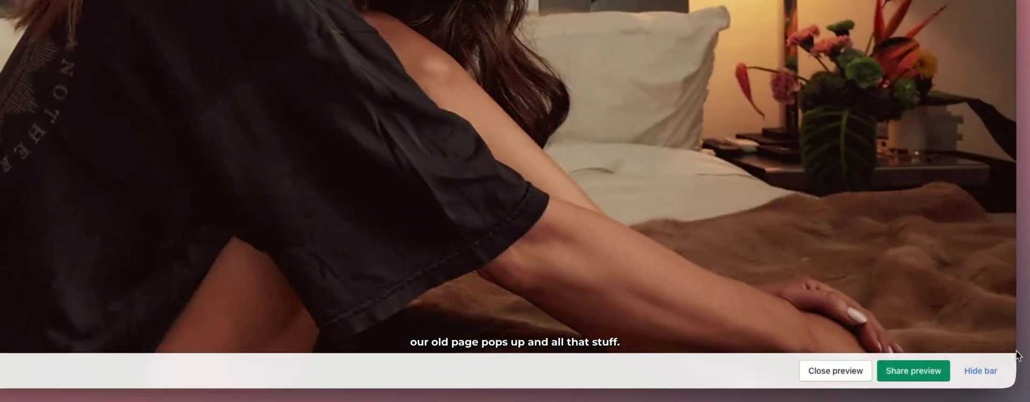
click(981, 370)
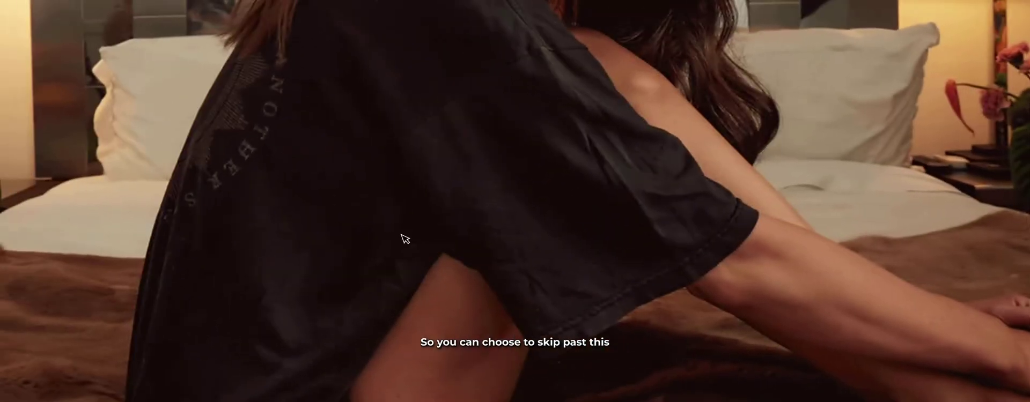
scroll(403, 236, down, 10)
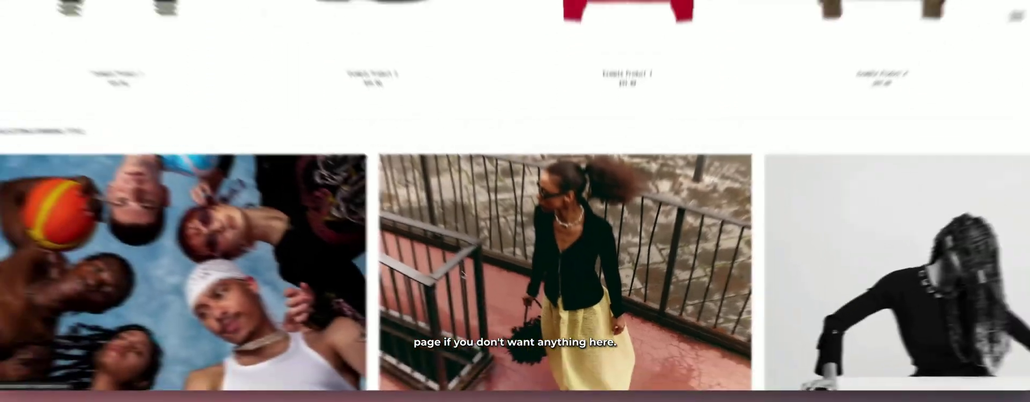
scroll(463, 273, down, 4)
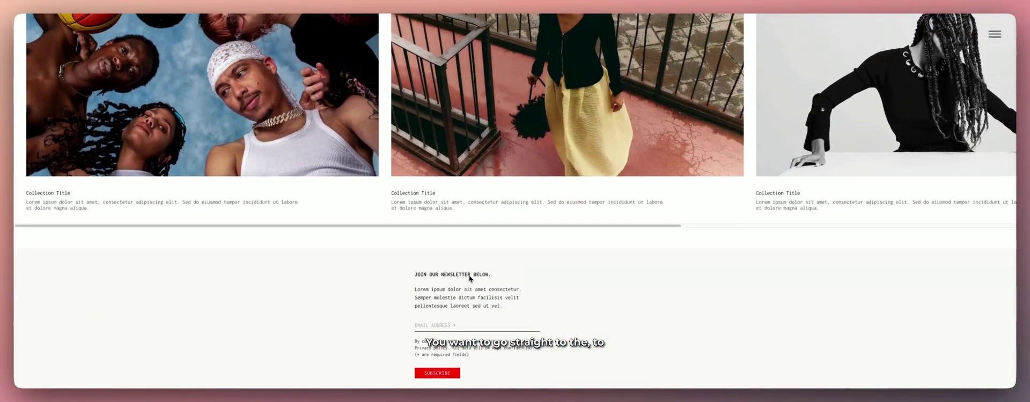
scroll(470, 279, up, 3)
scroll(470, 279, up, 5)
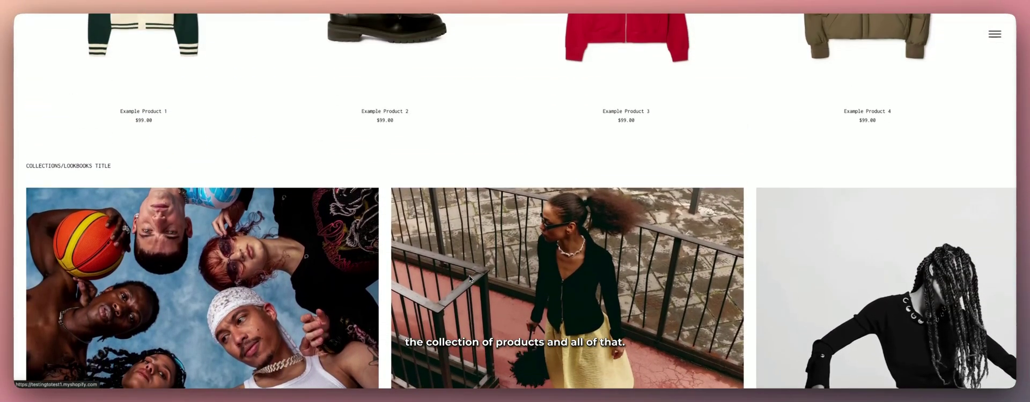
scroll(374, 227, up, 4)
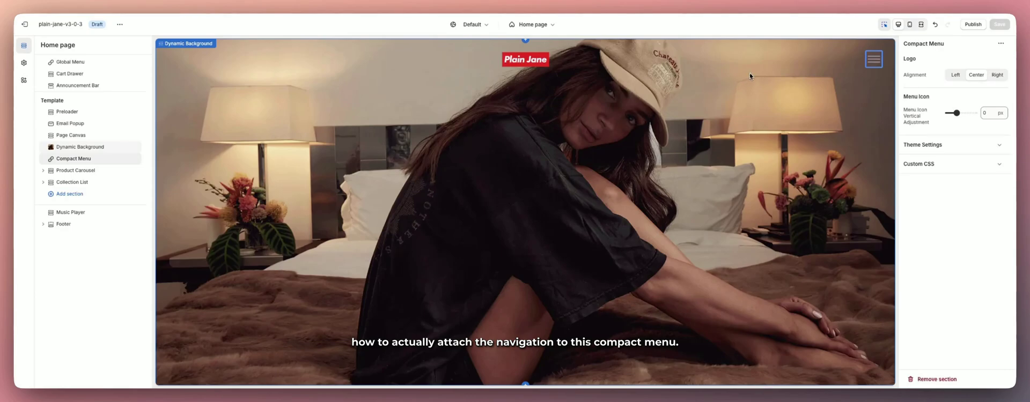
Open the Compact Menu in the preview and choose Test Menu in the theme's Global Menu Settings.
click(872, 60)
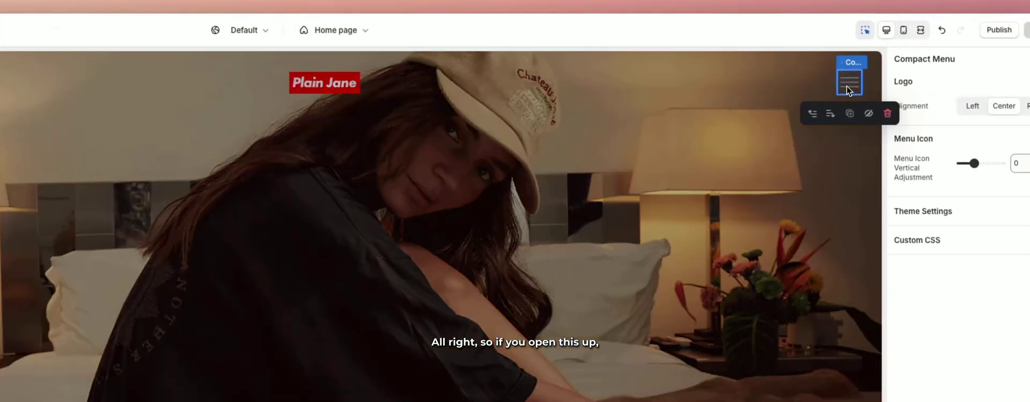
click(871, 62)
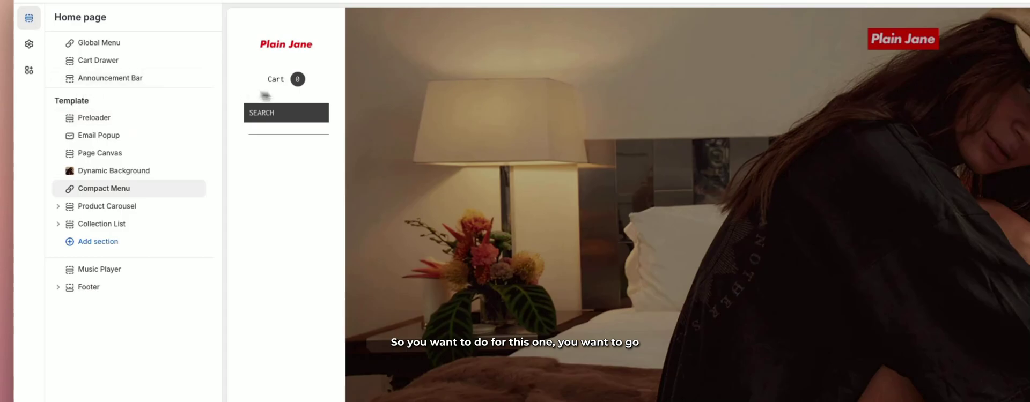
click(29, 46)
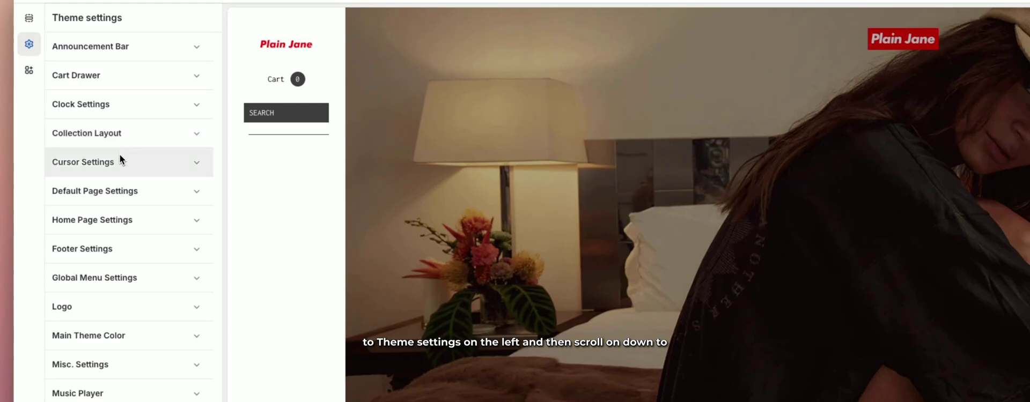
click(117, 282)
click(141, 311)
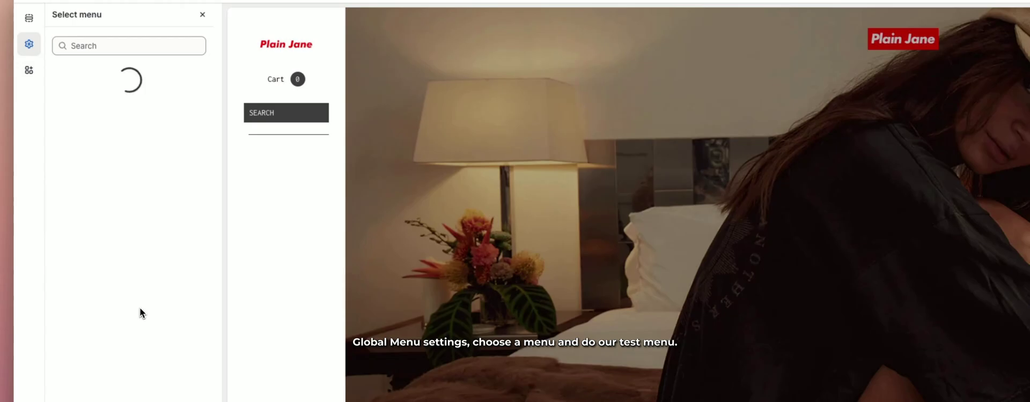
click(115, 260)
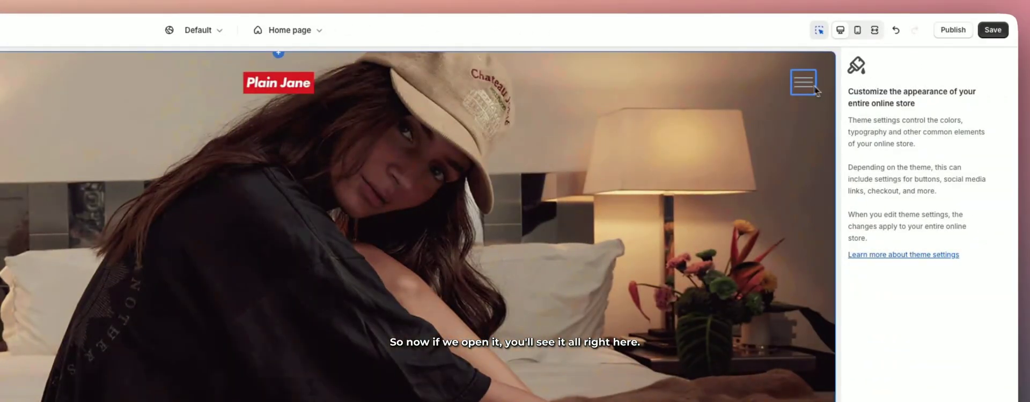
Open the Compact Menu in the preview to check its navigation links, and open and close its cart drawer.
click(804, 85)
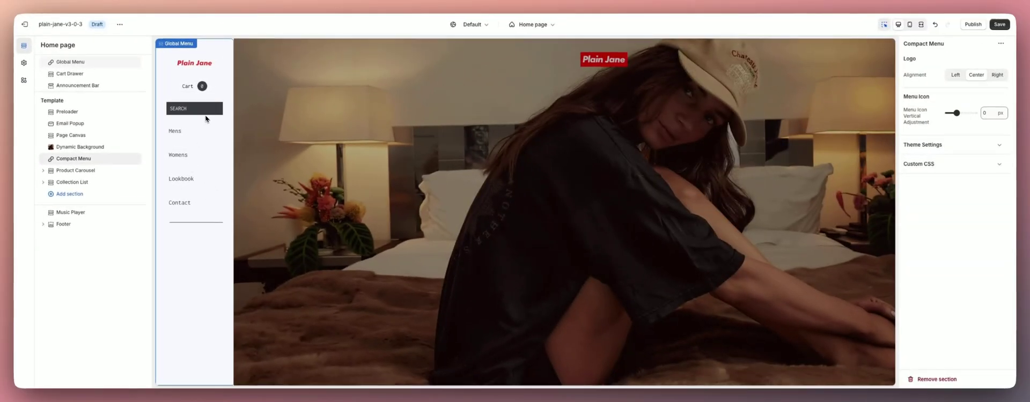
click(373, 255)
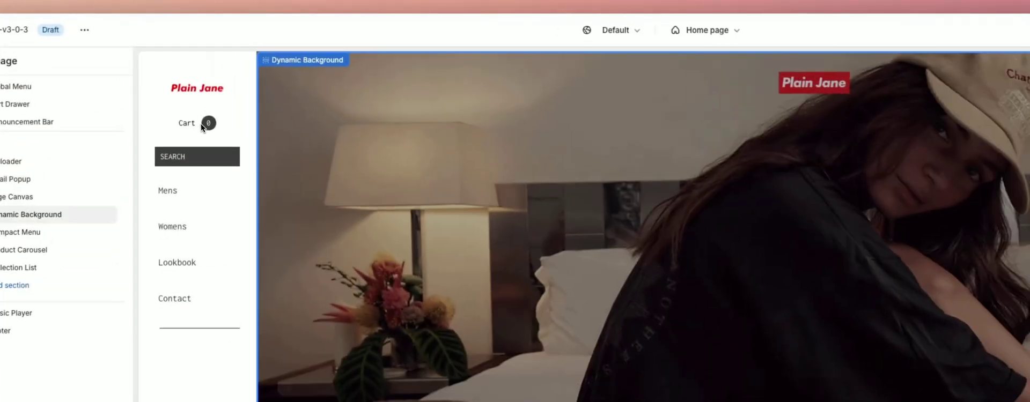
click(198, 86)
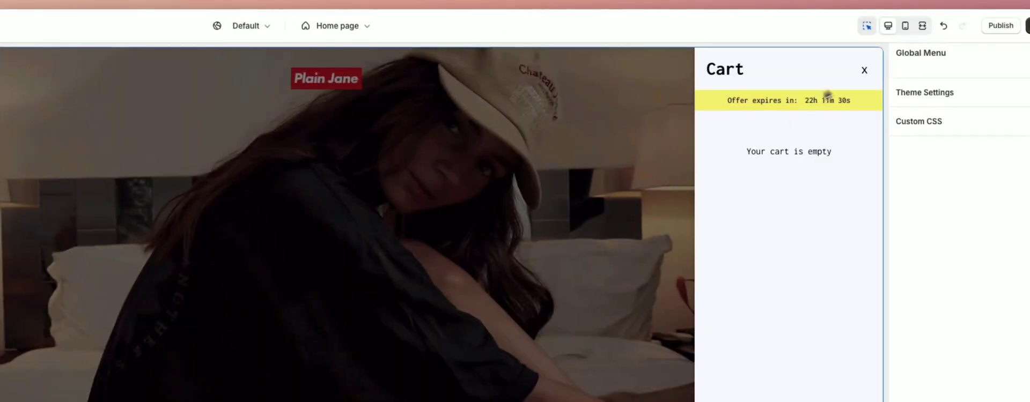
click(864, 70)
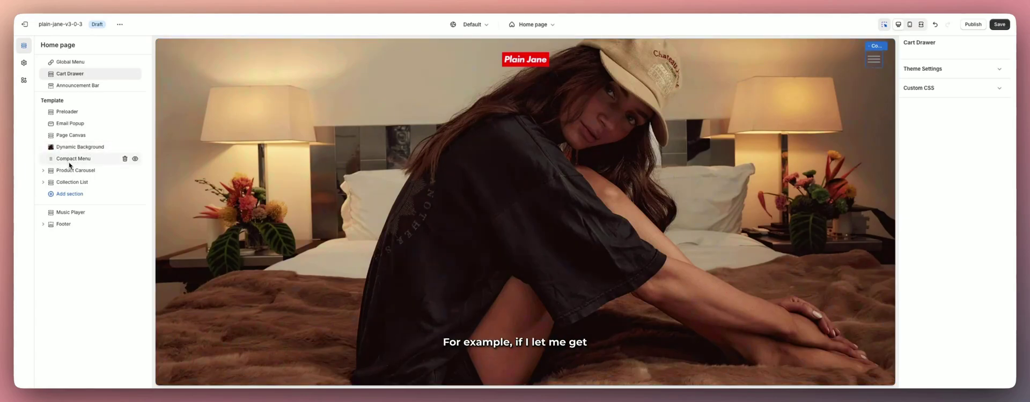
Delete the Product Carousel and Collection List sections from the home page and hide the Compact Menu section.
mouse_move(113, 159)
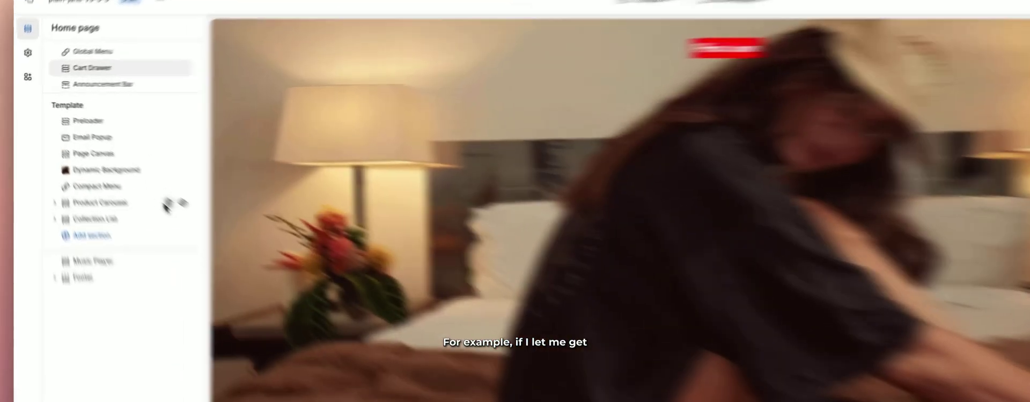
click(124, 171)
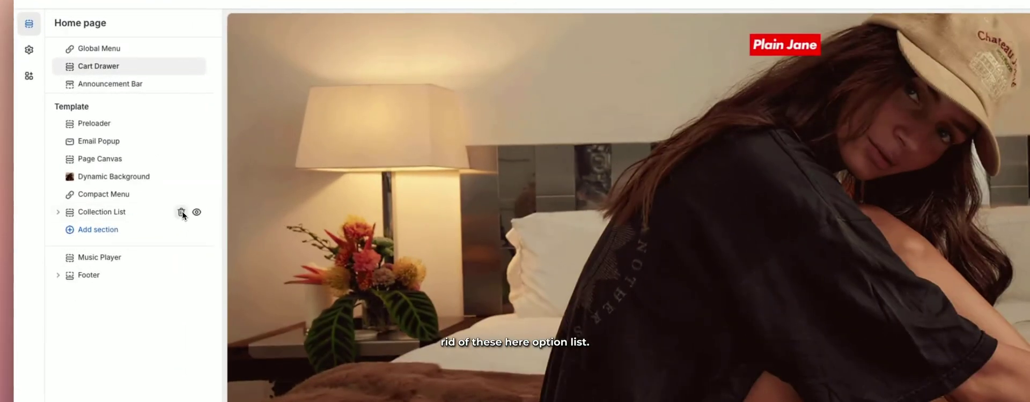
click(181, 212)
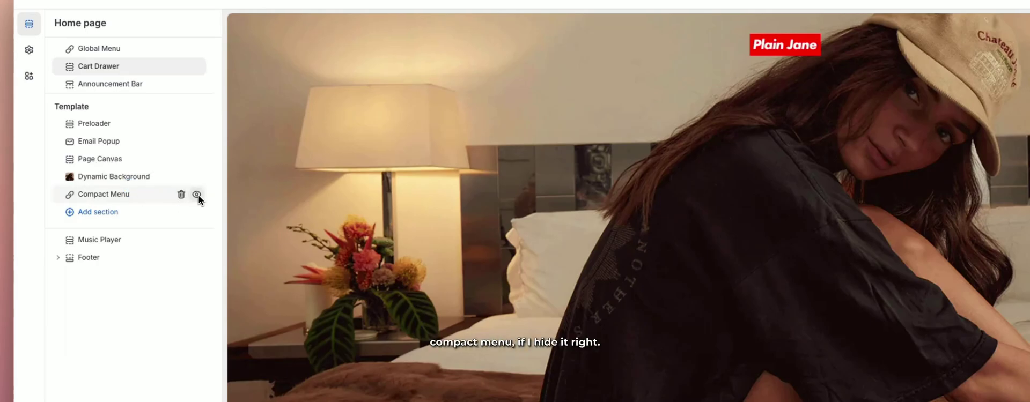
click(197, 195)
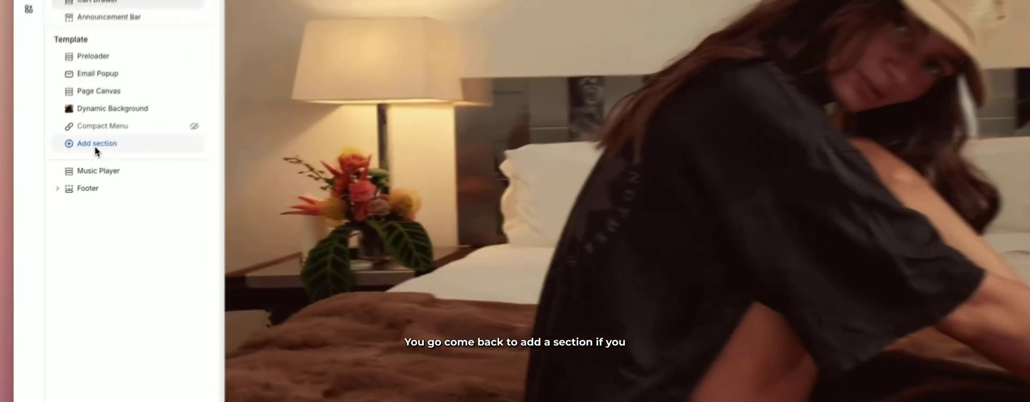
Add a Center Menu section to the home page template and assign Test Menu to it.
click(67, 173)
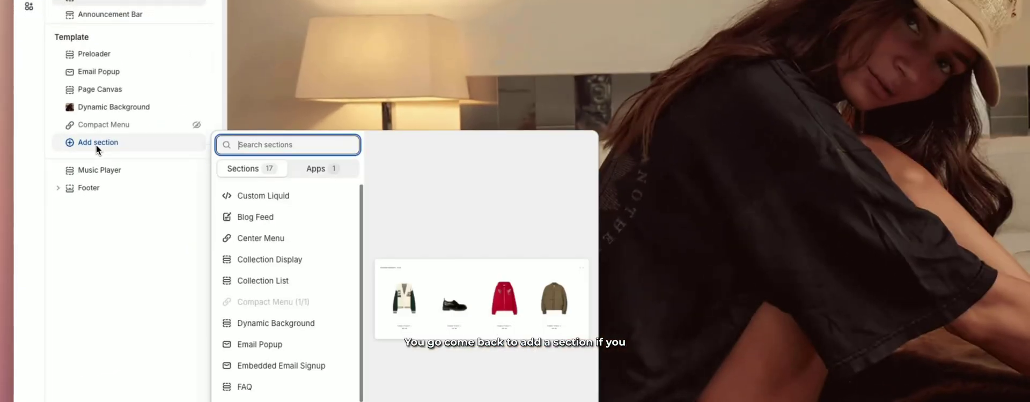
click(276, 239)
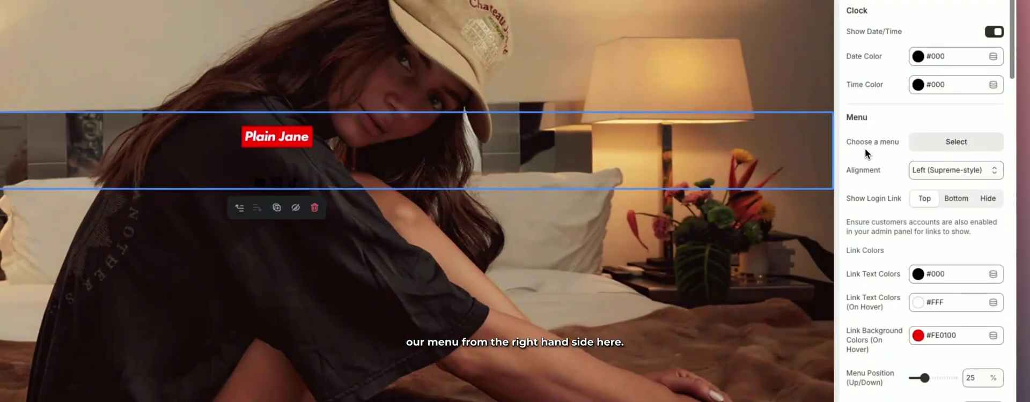
click(912, 139)
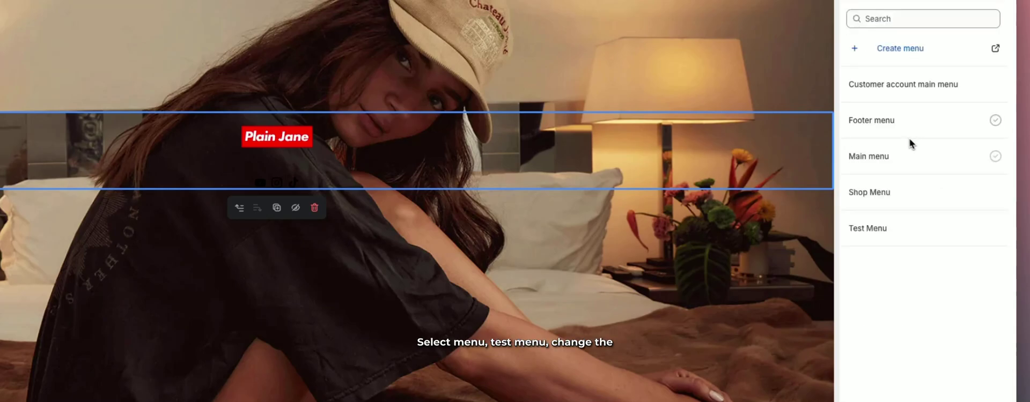
click(874, 228)
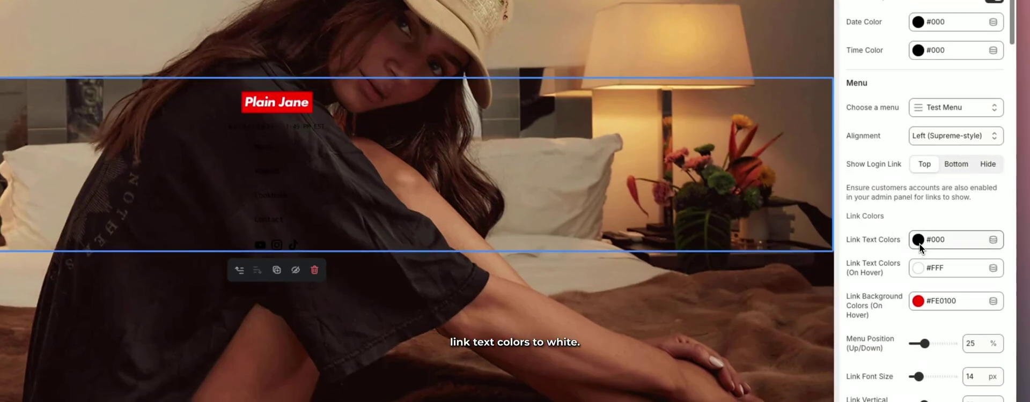
Set the Center Menu's link text color to white (#FFFFFF) and review the page down to the footer.
click(919, 240)
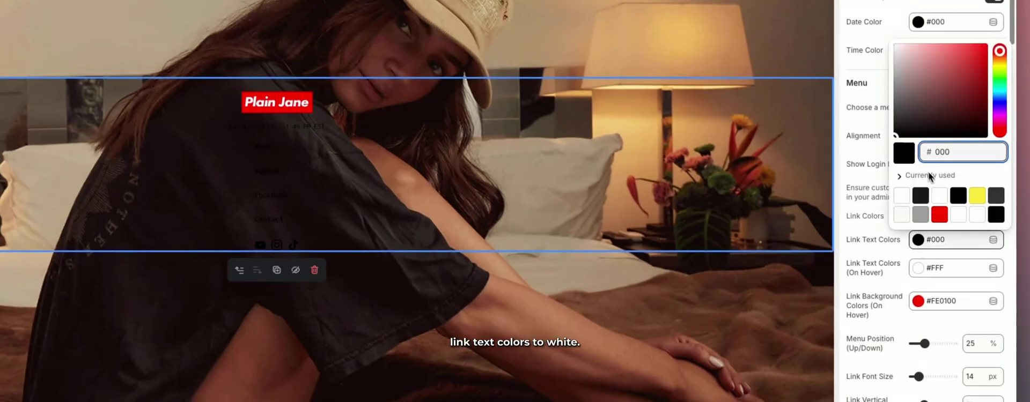
click(938, 193)
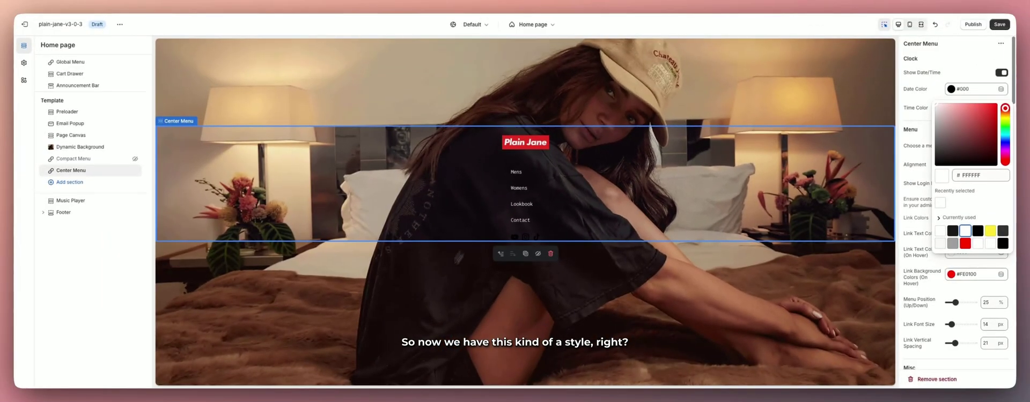
scroll(342, 353, down, 5)
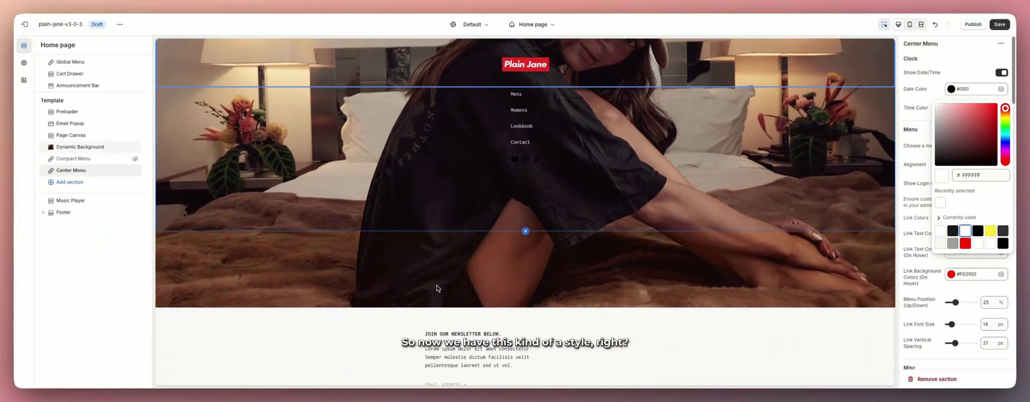
scroll(437, 285, up, 3)
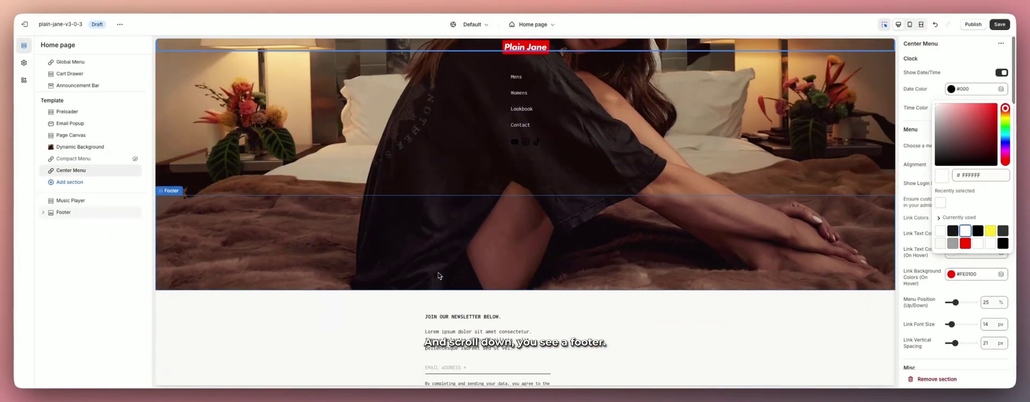
scroll(438, 277, up, 2)
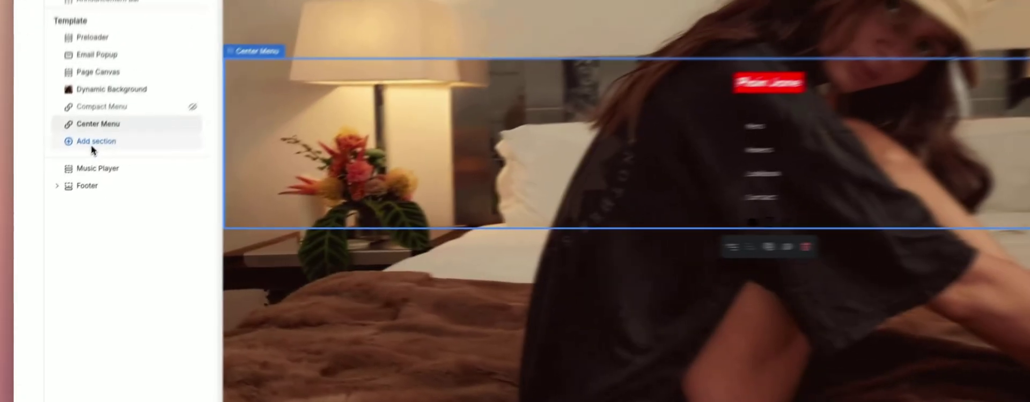
Try a Collection List section below the Center Menu, and delete it after reviewing the page.
click(70, 182)
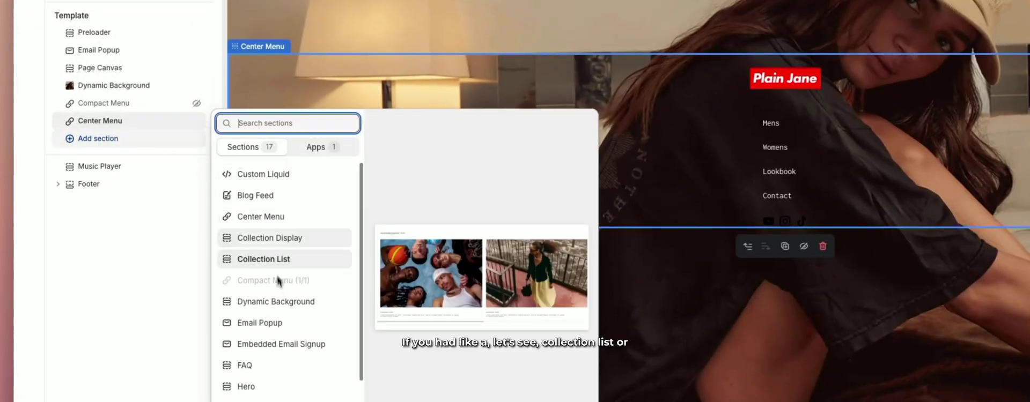
click(248, 261)
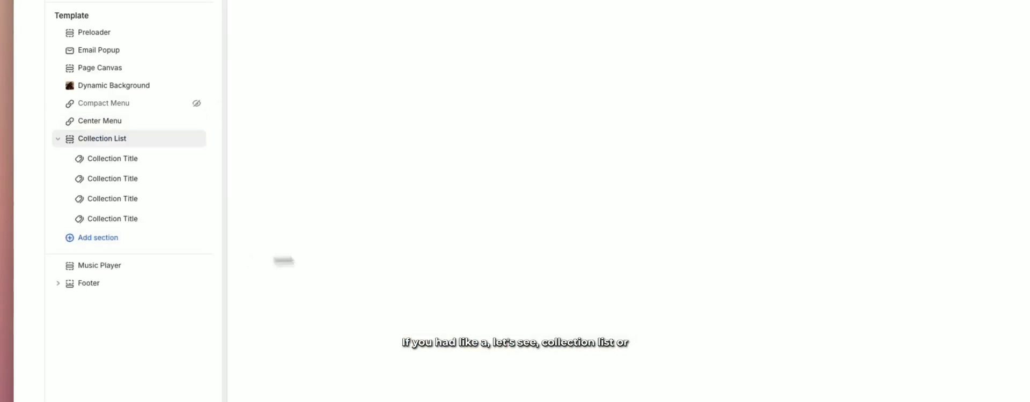
scroll(491, 295, down, 5)
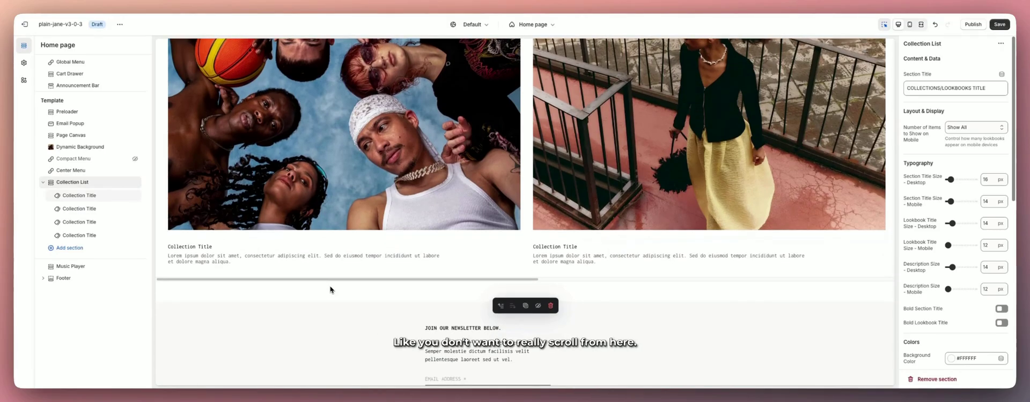
scroll(334, 282, up, 10)
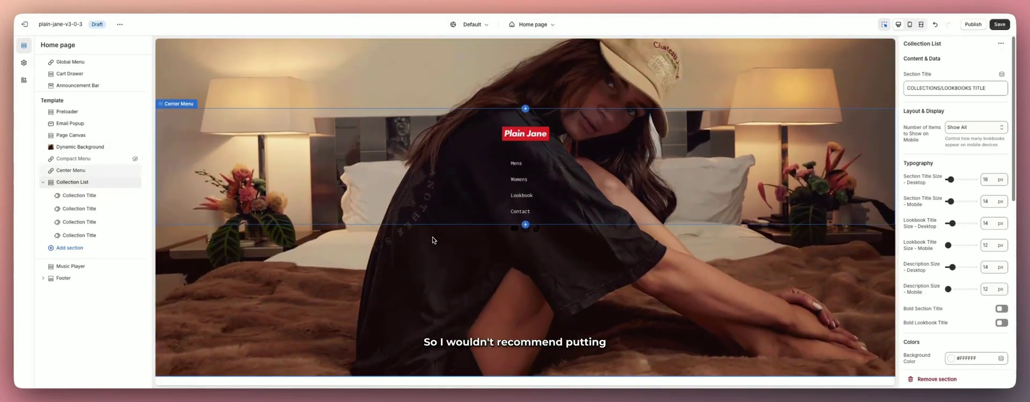
scroll(433, 237, down, 5)
scroll(382, 245, up, 3)
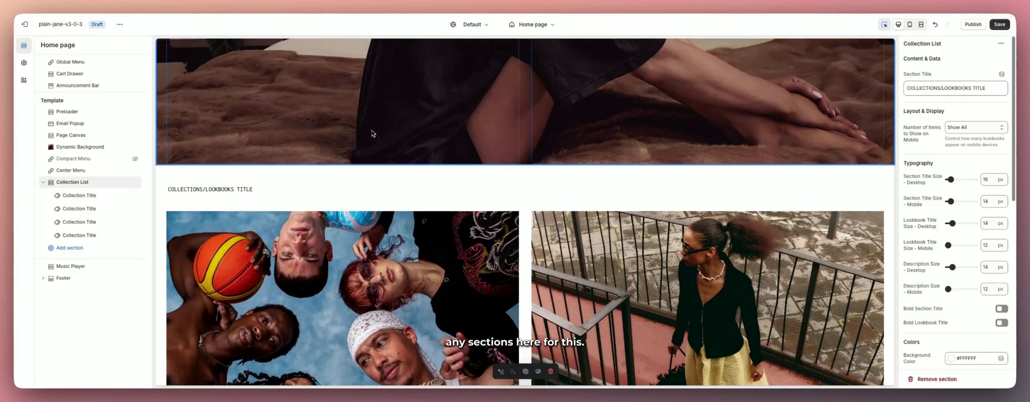
mouse_move(124, 183)
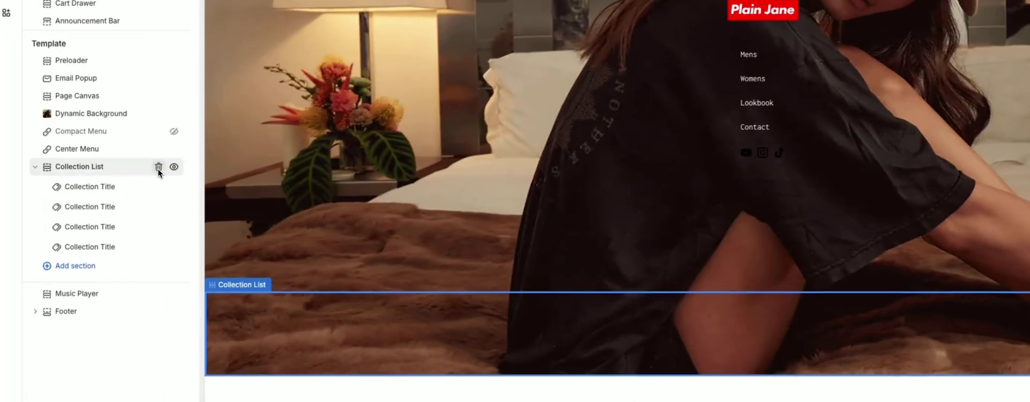
click(157, 168)
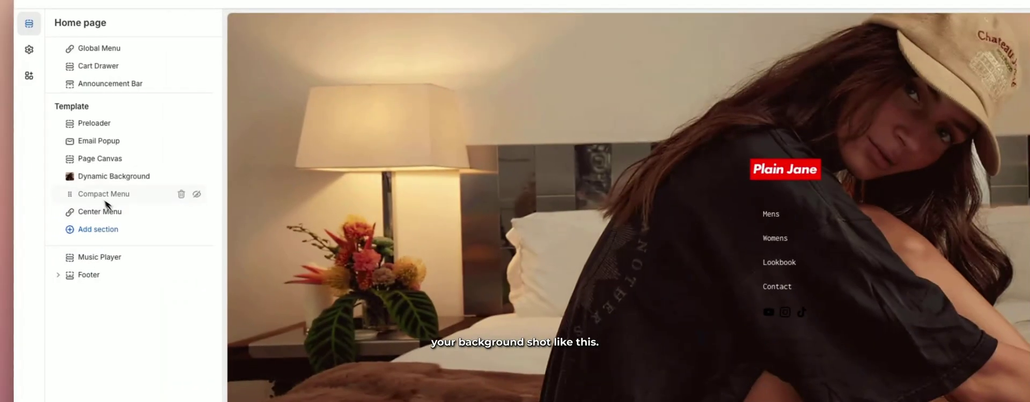
Try the Slideshow style on the Dynamic Background and return the style to Image.
mouse_move(12, 173)
click(101, 181)
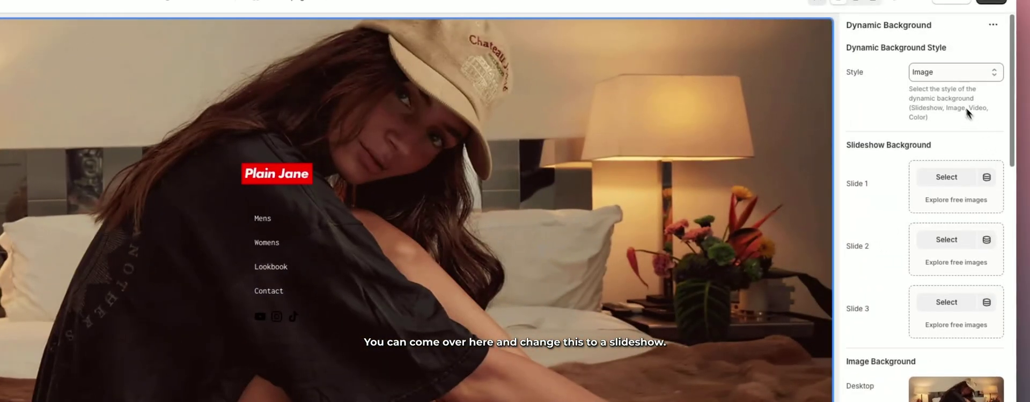
click(952, 74)
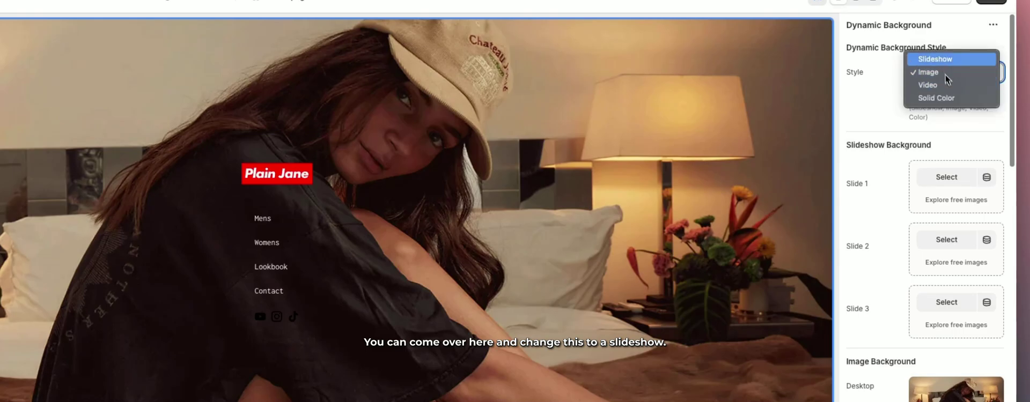
click(942, 59)
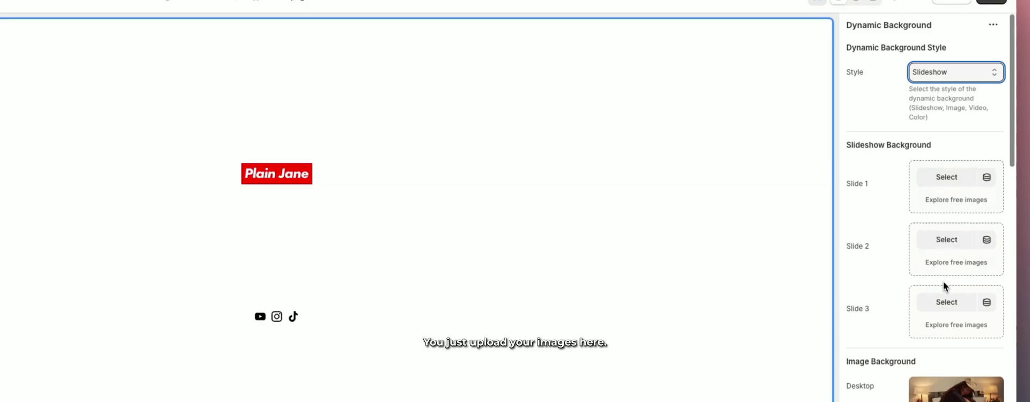
click(931, 75)
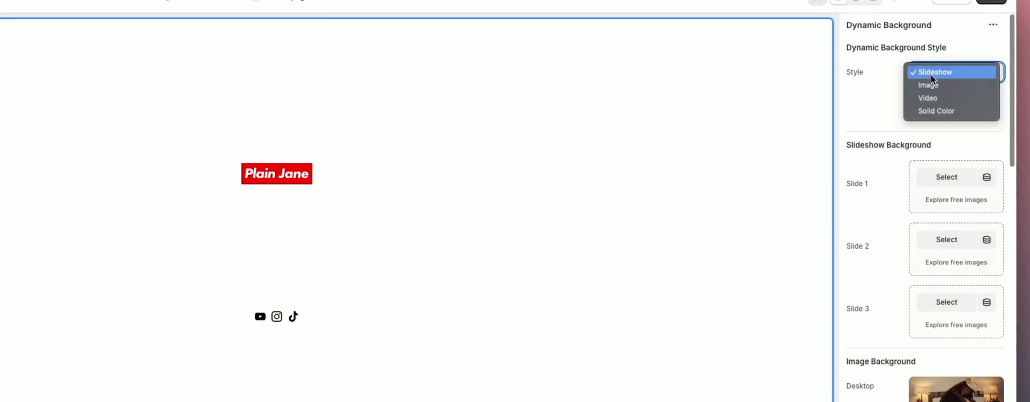
click(935, 92)
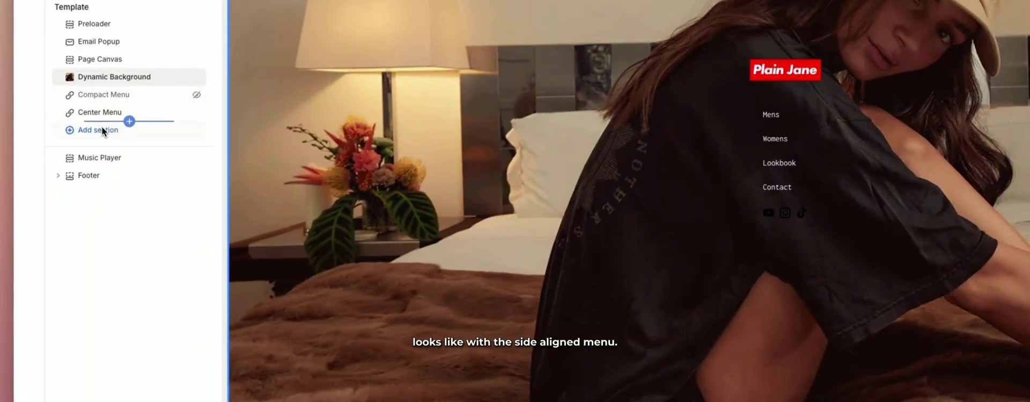
Add a Side Aligned Menu section to the home page template below the Center Menu.
click(103, 131)
scroll(263, 301, down, 2)
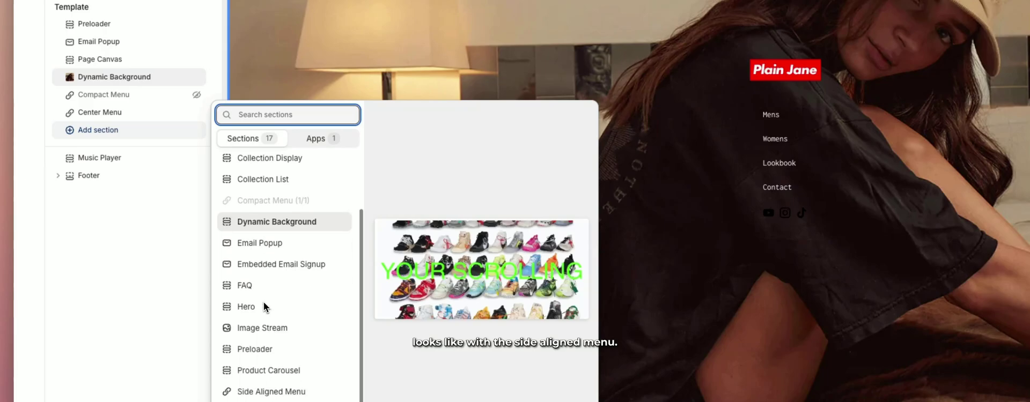
scroll(263, 302, down, 1)
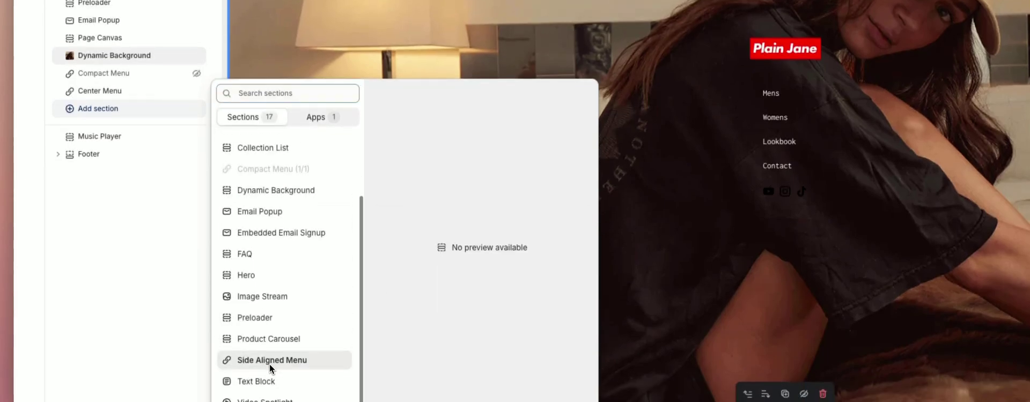
click(270, 365)
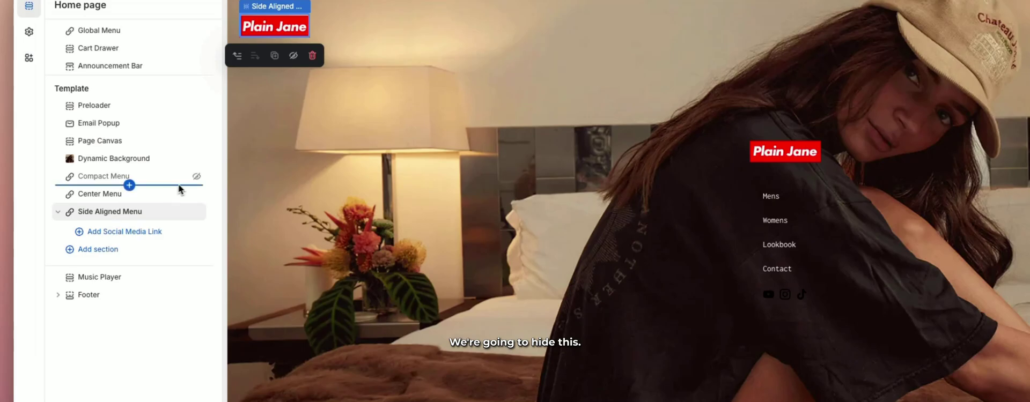
Toggle the Compact Menu's visibility on and back off, and hide the Center Menu section.
click(197, 177)
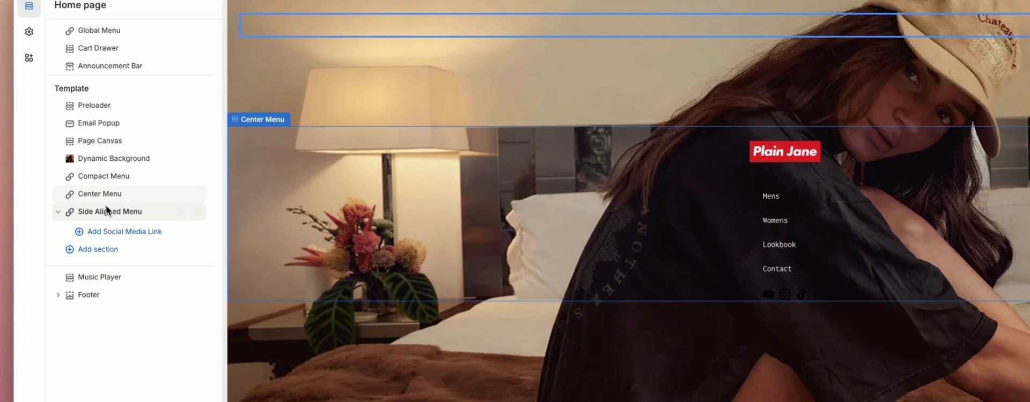
click(197, 177)
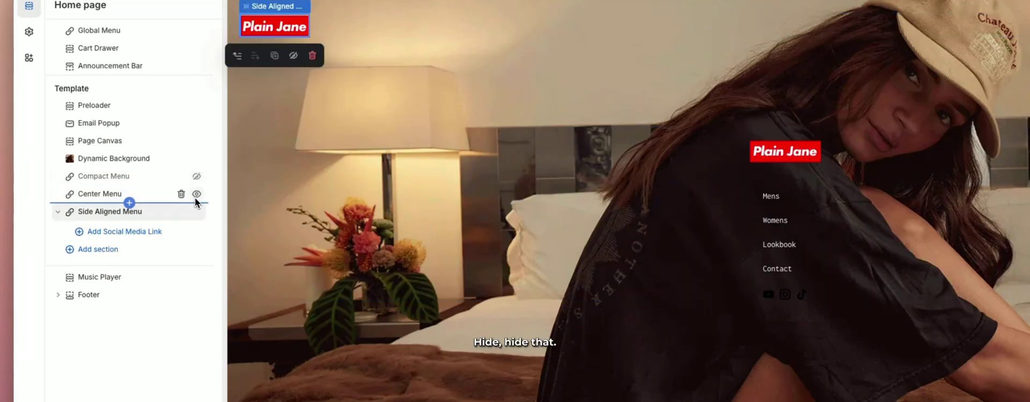
click(196, 195)
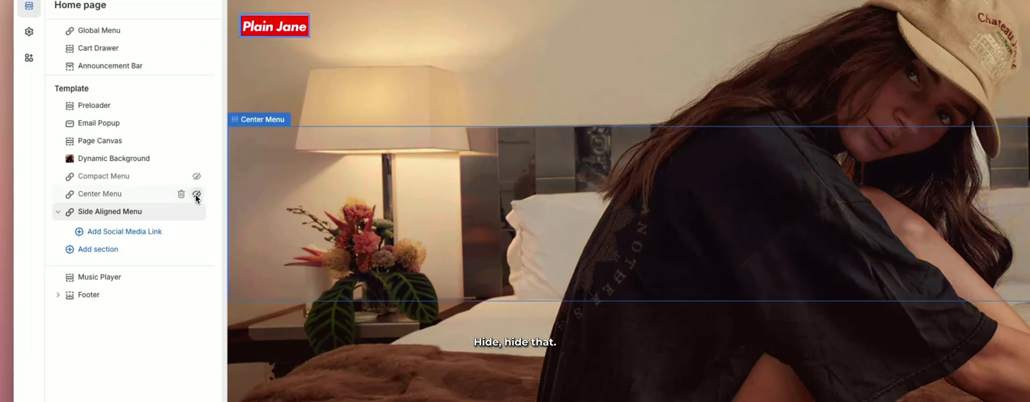
Assign Test Menu as the navigation menu of the Side Aligned Menu section.
click(110, 217)
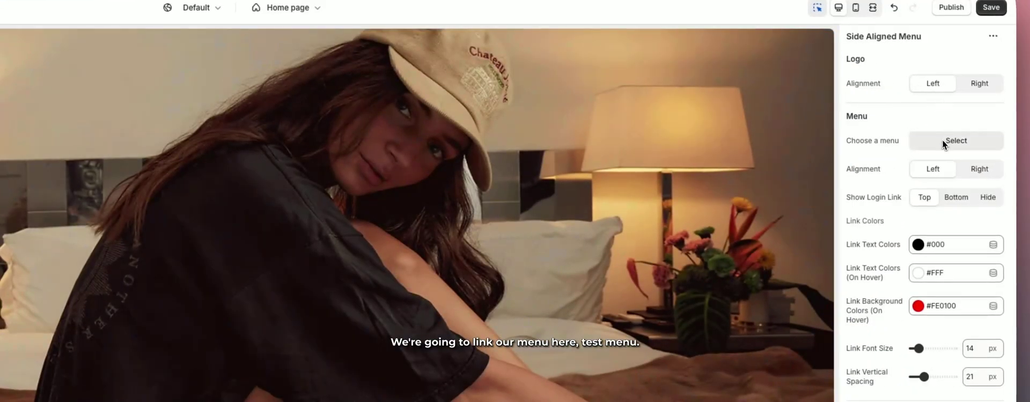
click(942, 141)
click(873, 278)
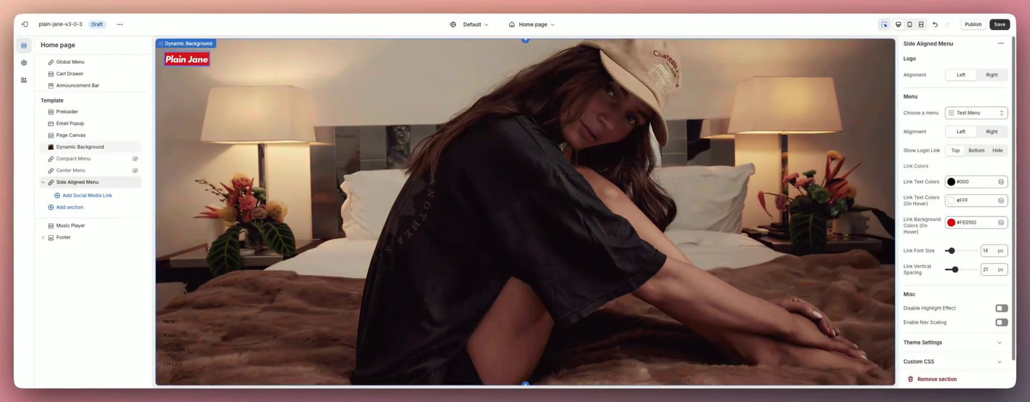
Set the Side Aligned Menu's link text color to white (#FFFFFF) and increase its link font size.
scroll(525, 213, down, 1)
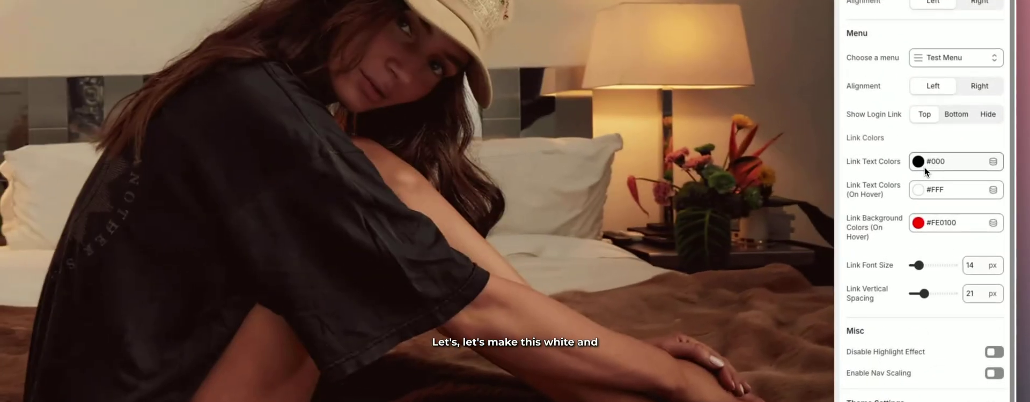
click(925, 167)
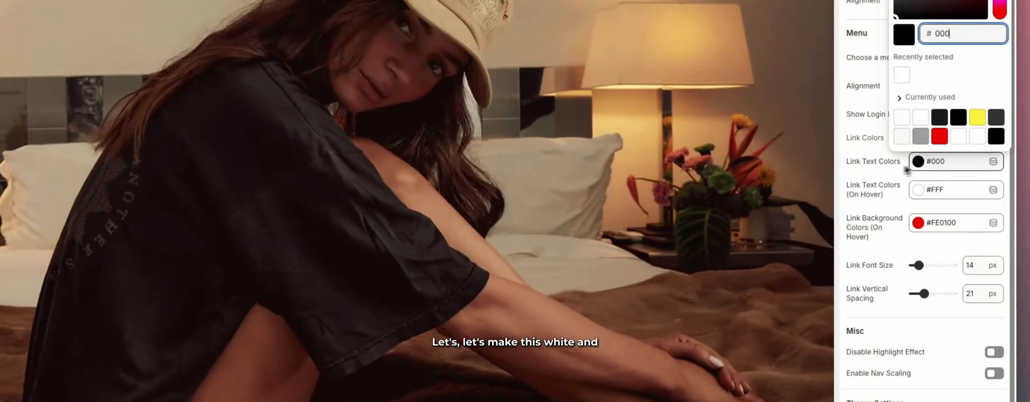
click(901, 118)
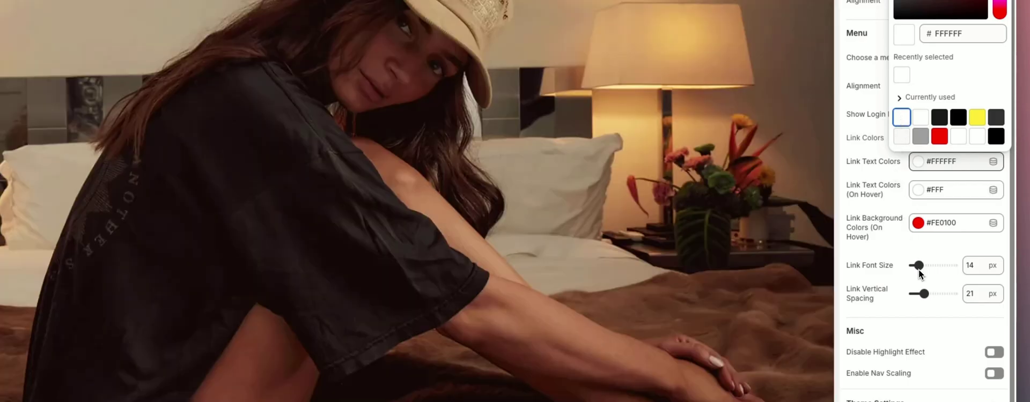
drag(913, 266, 937, 266)
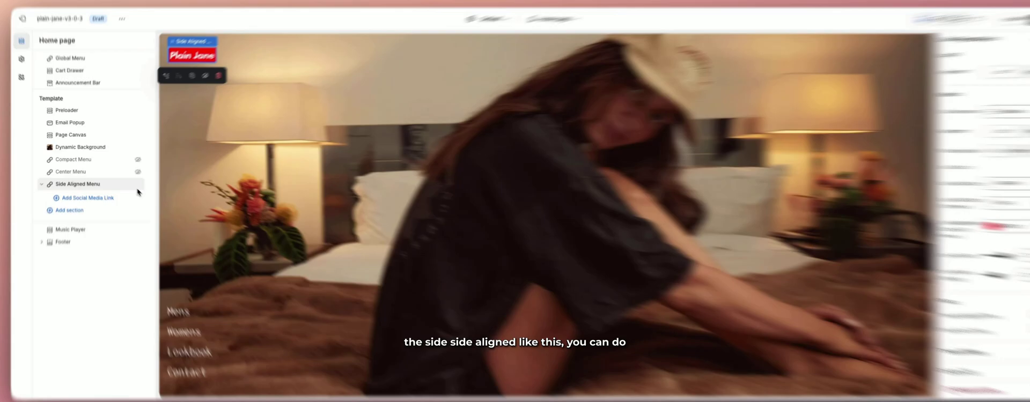
Hide the Side Aligned Menu, preview the Center Menu briefly, and make the Compact Menu the only visible menu style.
click(135, 183)
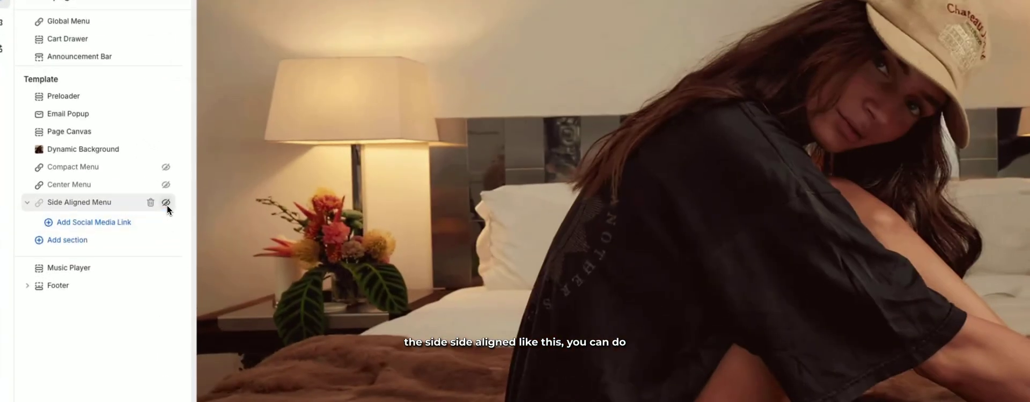
click(134, 170)
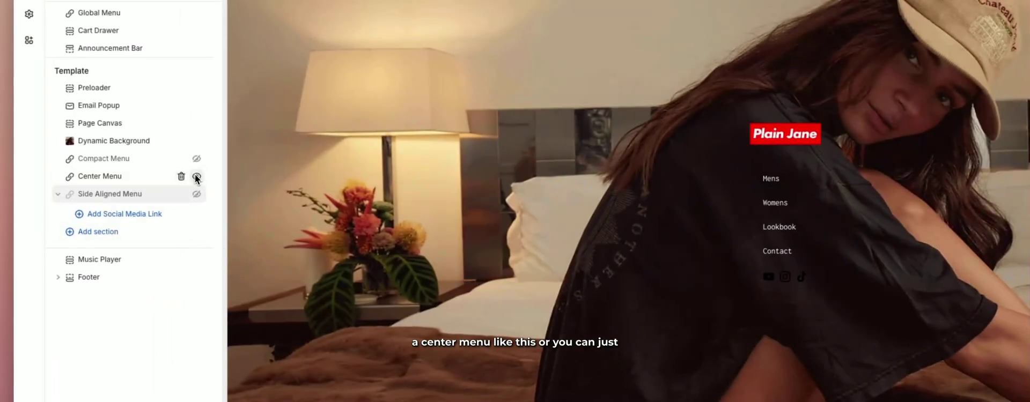
click(196, 177)
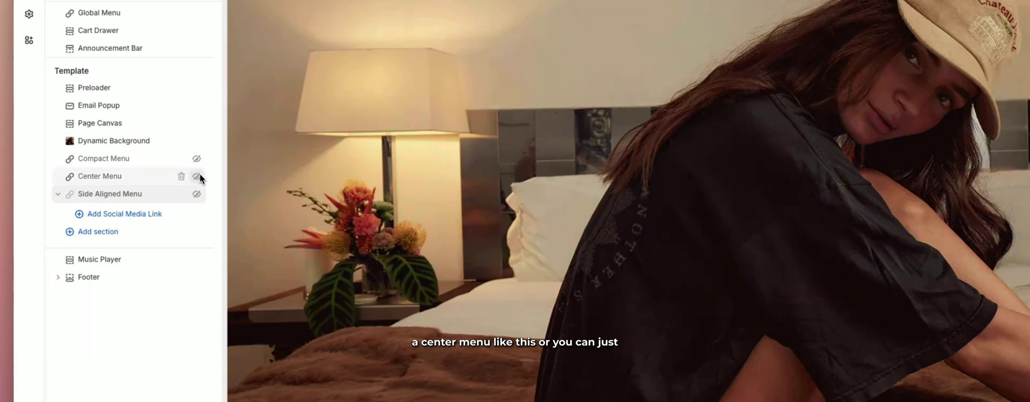
click(196, 158)
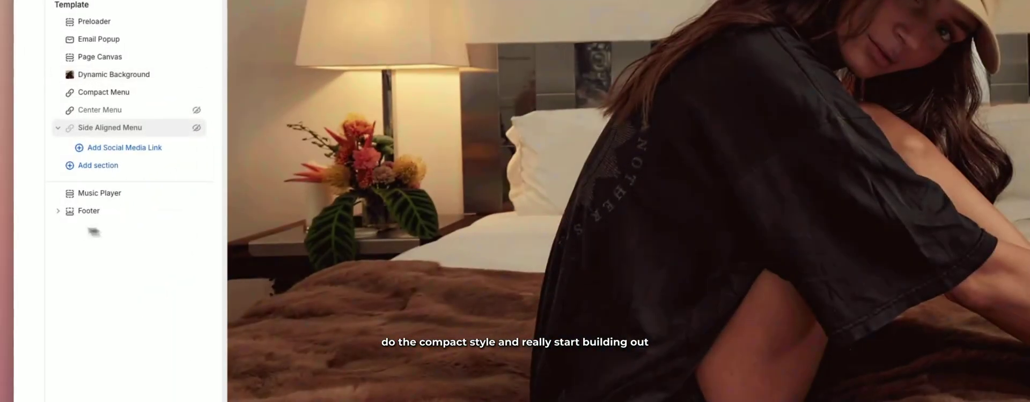
Add an FAQ section below the menu sections of the home page template and review it in the preview.
click(98, 166)
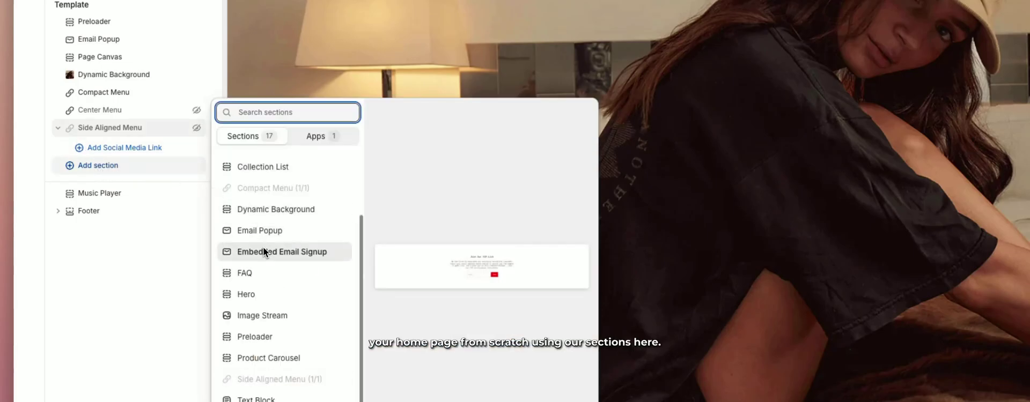
click(278, 275)
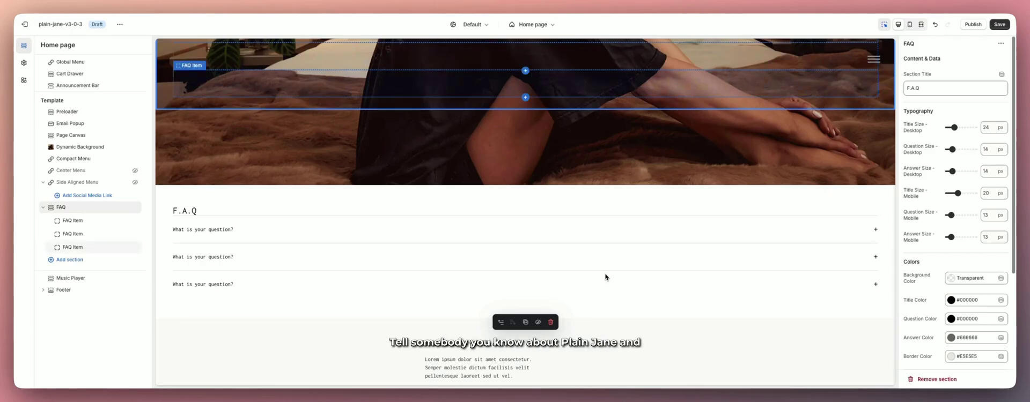
scroll(653, 258, up, 3)
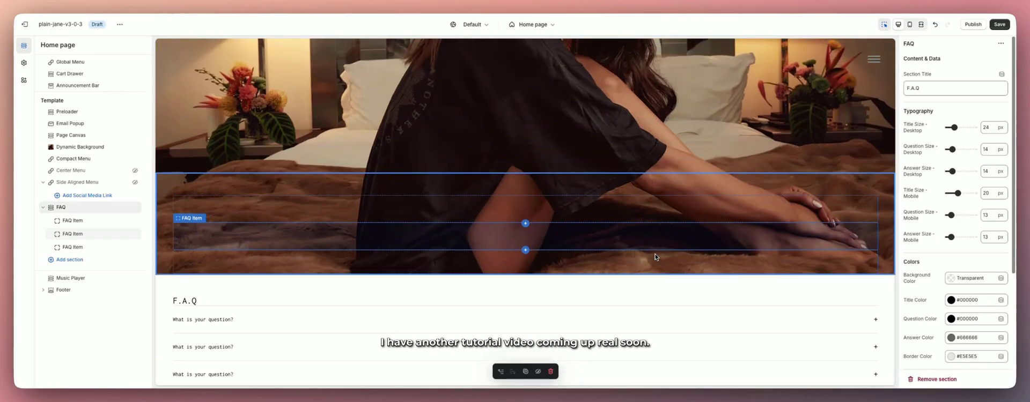
scroll(717, 201, up, 4)
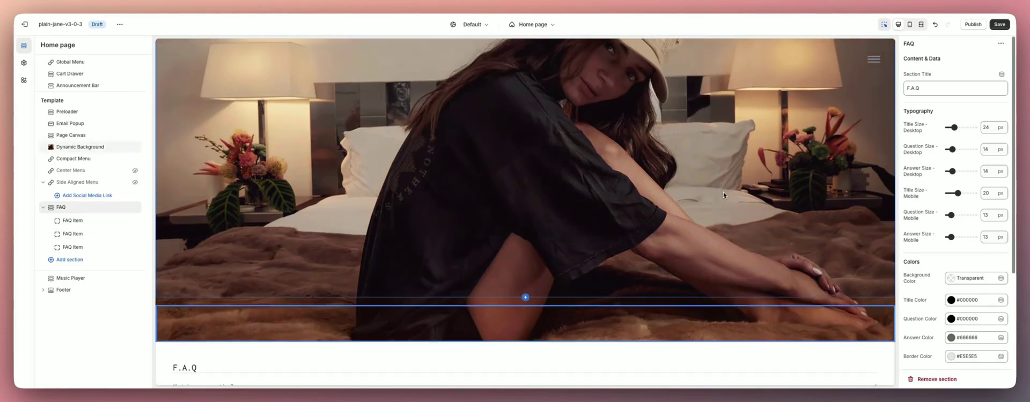